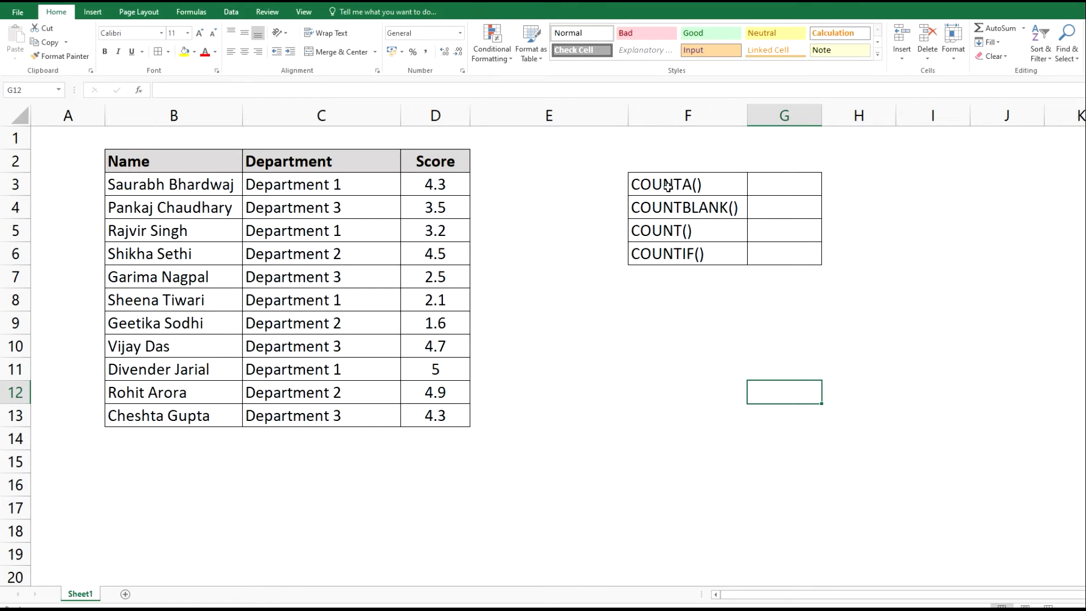
Step: Enter a COUNTA formula over the scores D3:D13 in cell G3, beside the COUNTA() label
{"action": "left_click", "coordinate": [786, 189]}
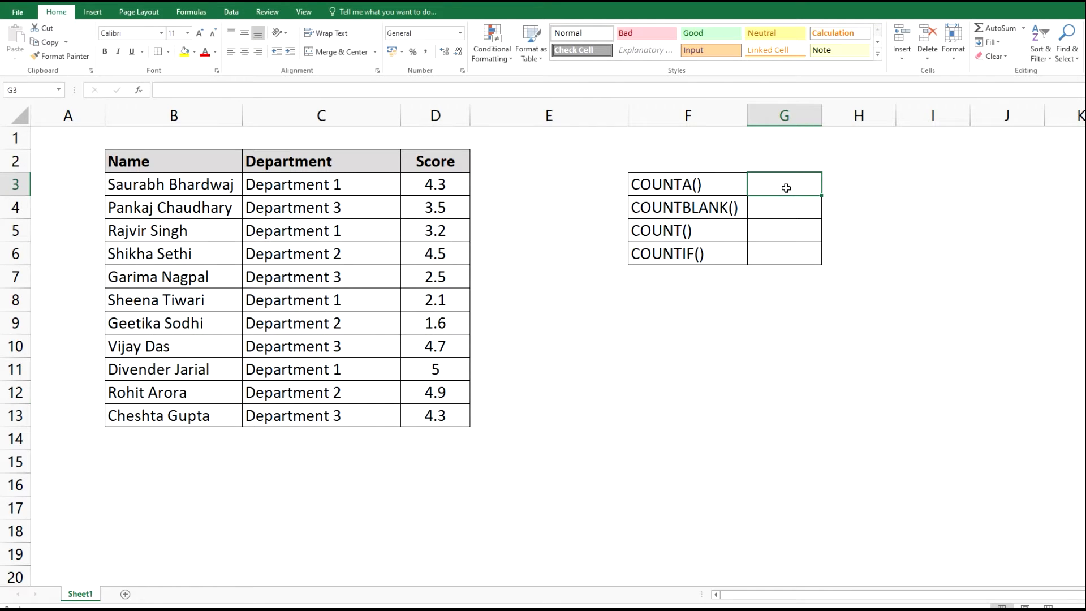
{"action": "type", "text": "="}
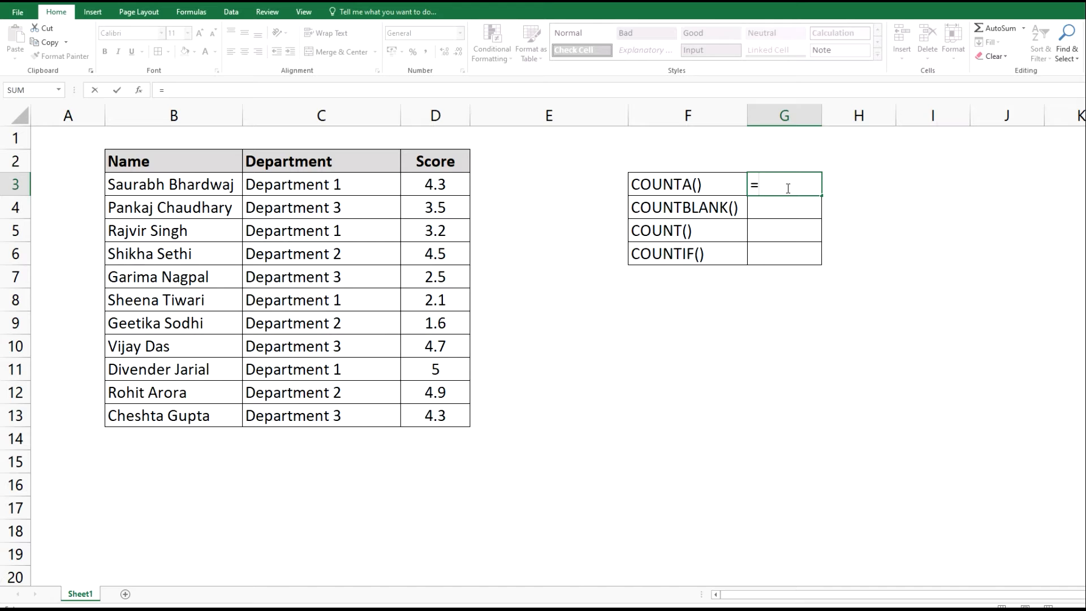
{"action": "type", "text": "count"}
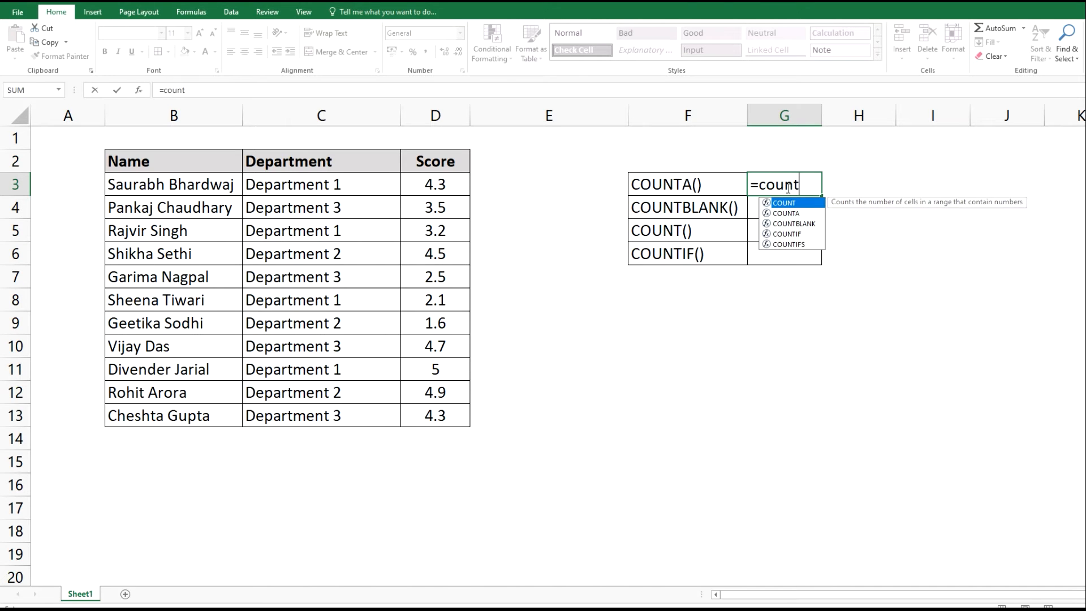
{"action": "type", "text": "a("}
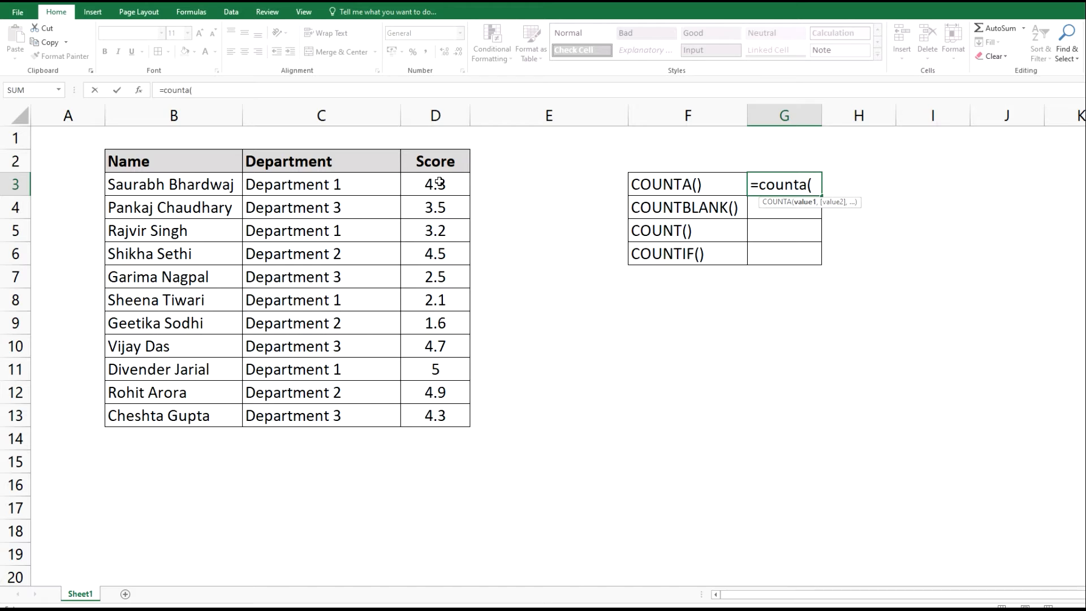
{"action": "left_click_drag", "start_coordinate": [440, 182], "coordinate": [434, 412]}
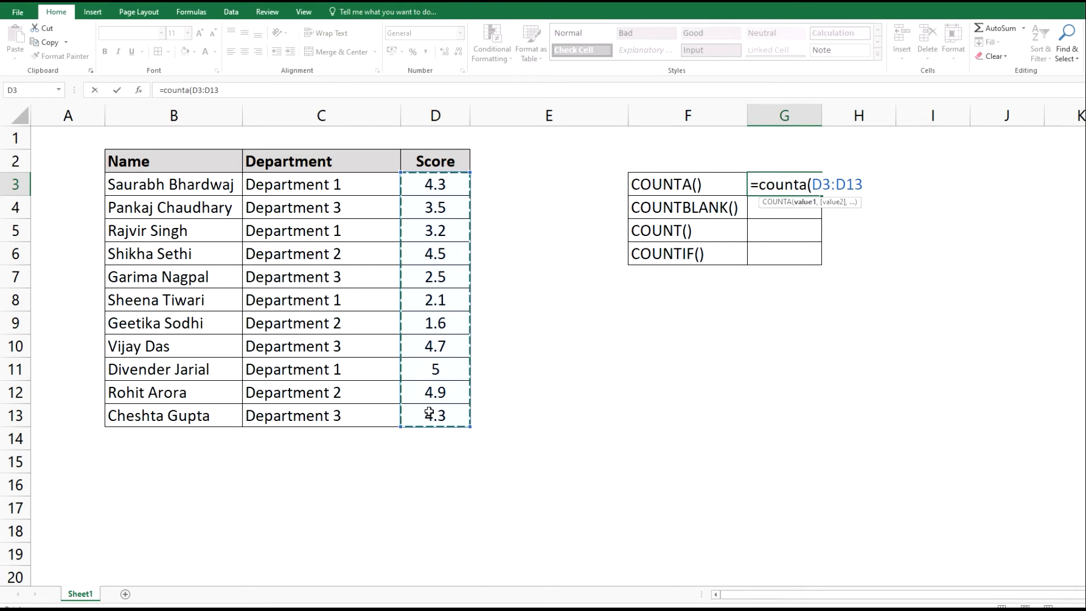
{"action": "type", "text": ")"}
{"action": "key", "text": "Return"}
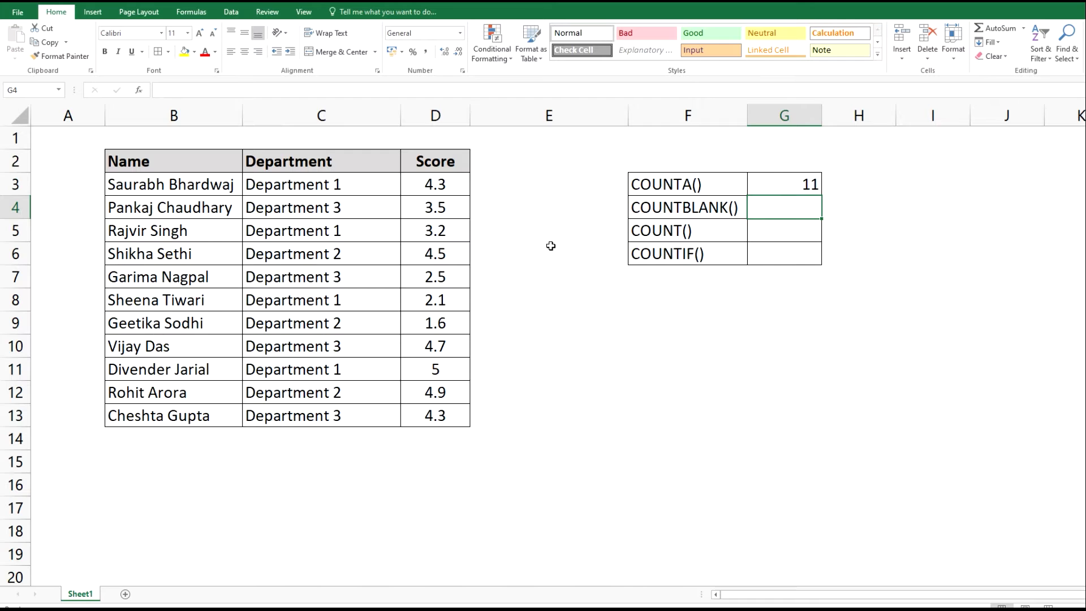
Step: Clear the scores in cells D9 and D7
{"action": "left_click", "coordinate": [458, 322]}
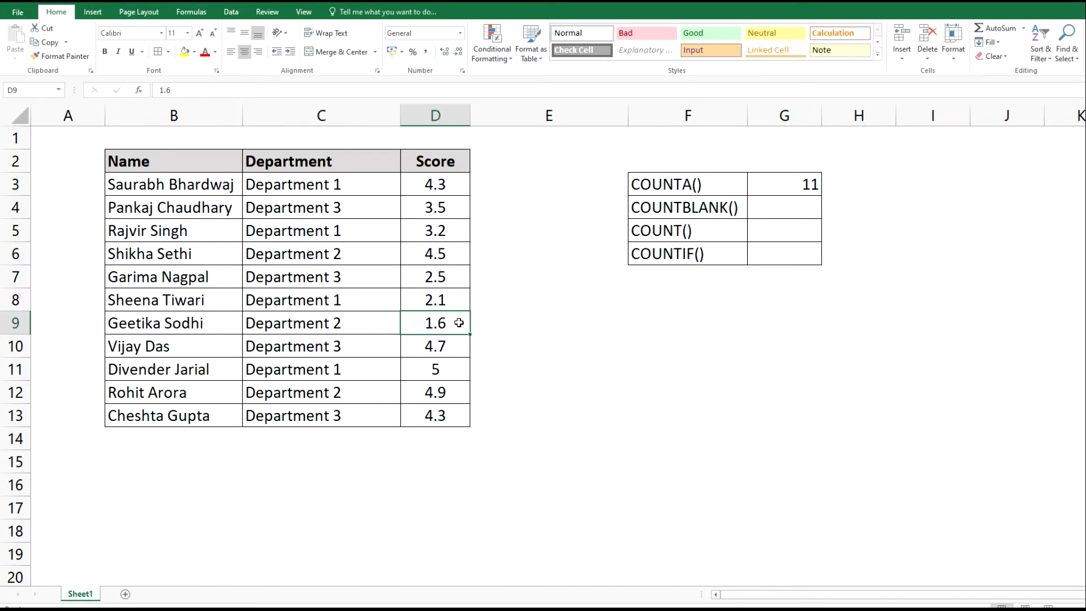
{"action": "key", "text": "Delete"}
{"action": "left_click", "coordinate": [463, 279]}
{"action": "key", "text": "Delete"}
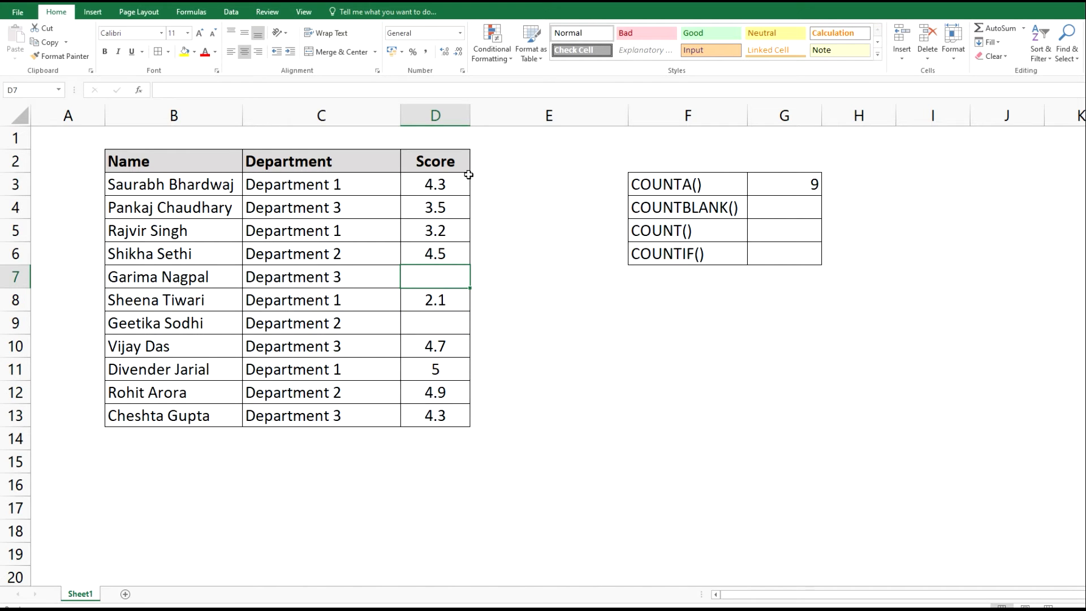
Step: Enter a COUNTBLANK formula over the scores D3:D13 in cell G4, beside the COUNTBLANK() label
{"action": "left_click", "coordinate": [780, 210]}
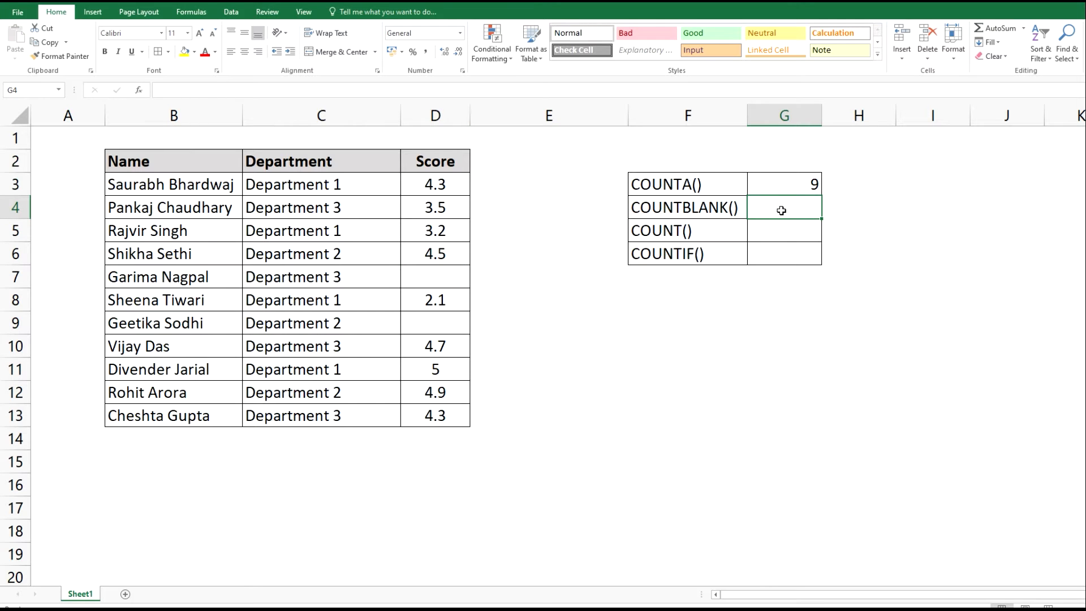
{"action": "type", "text": "=c"}
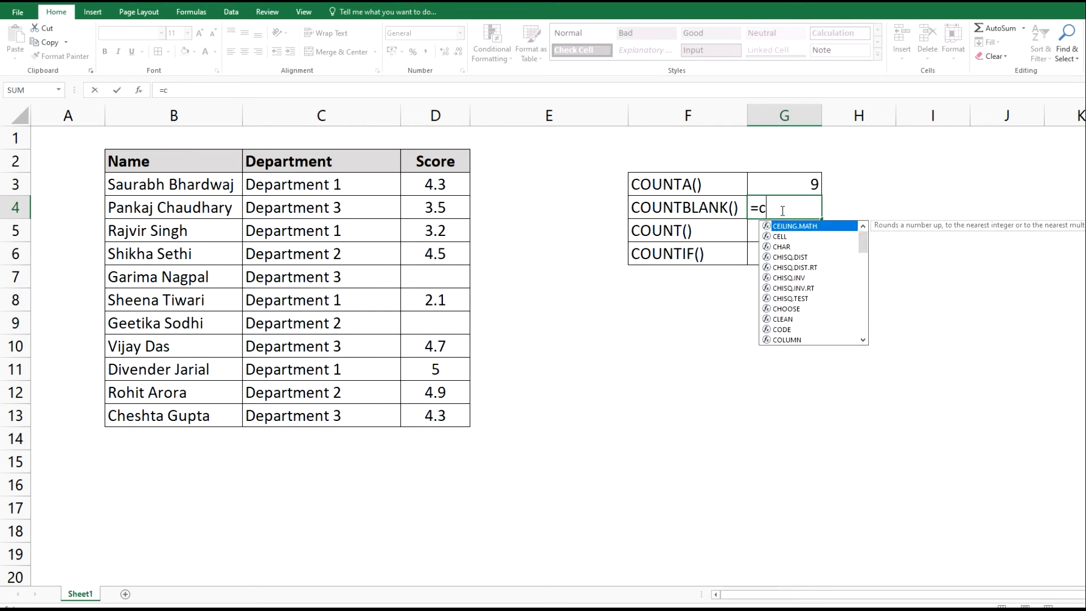
{"action": "type", "text": "ountblank"}
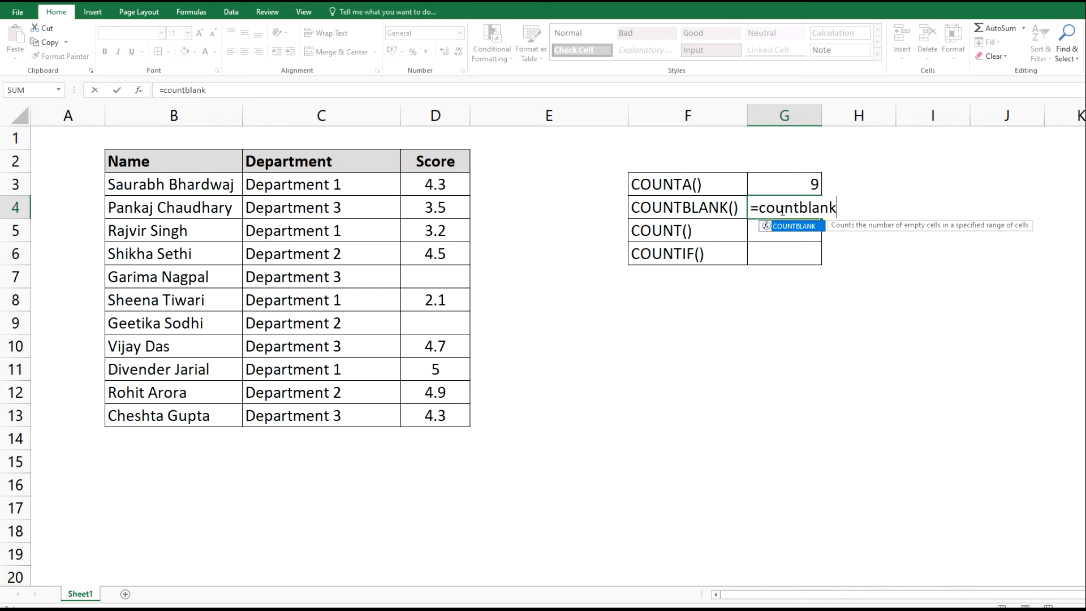
{"action": "type", "text": "("}
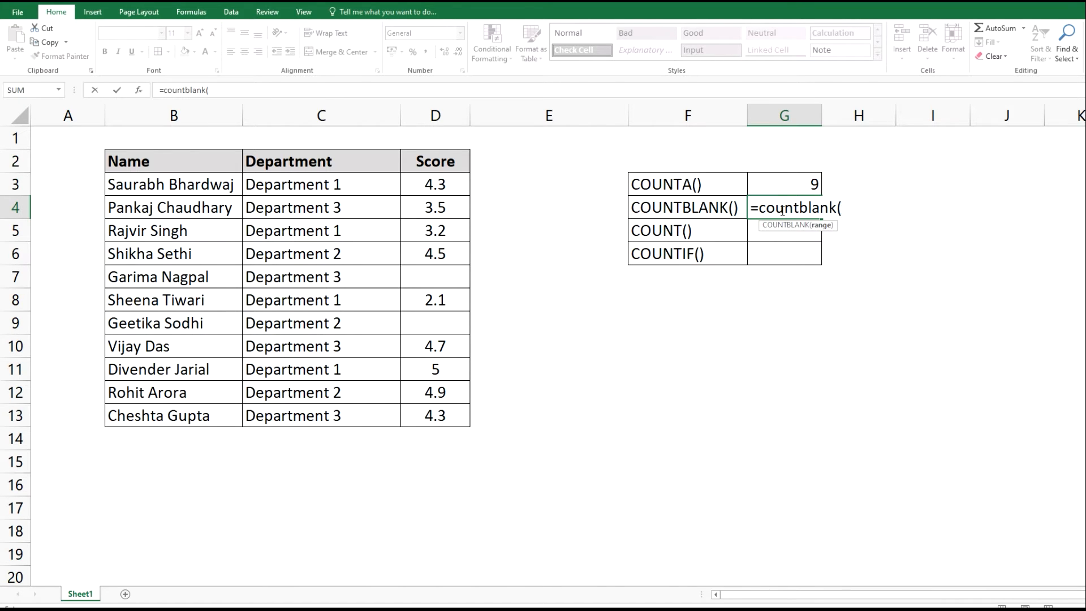
{"action": "left_click_drag", "start_coordinate": [455, 185], "coordinate": [438, 412]}
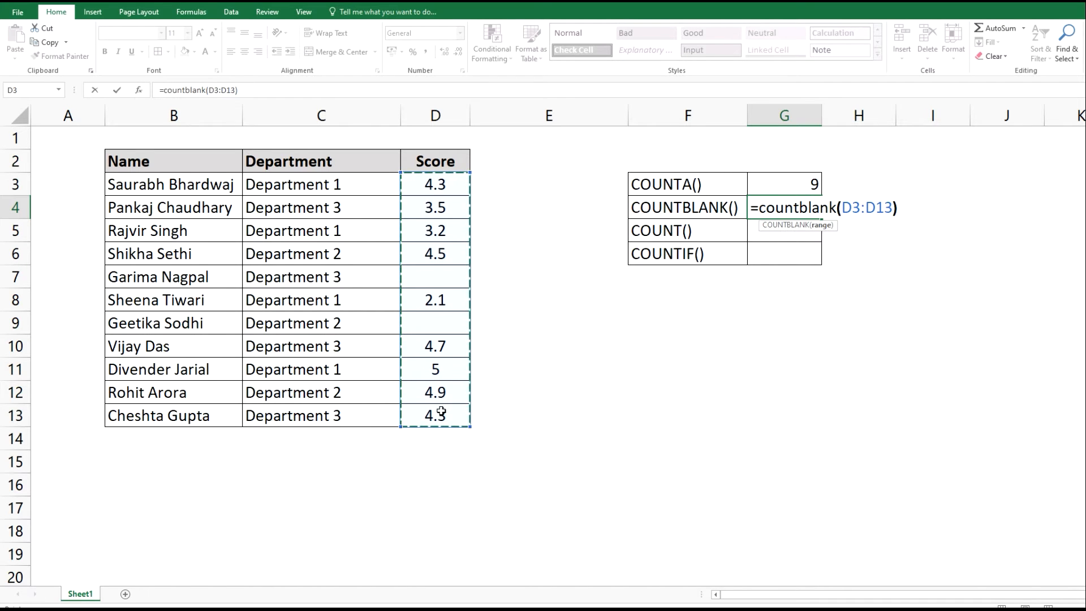
{"action": "key", "text": "Return"}
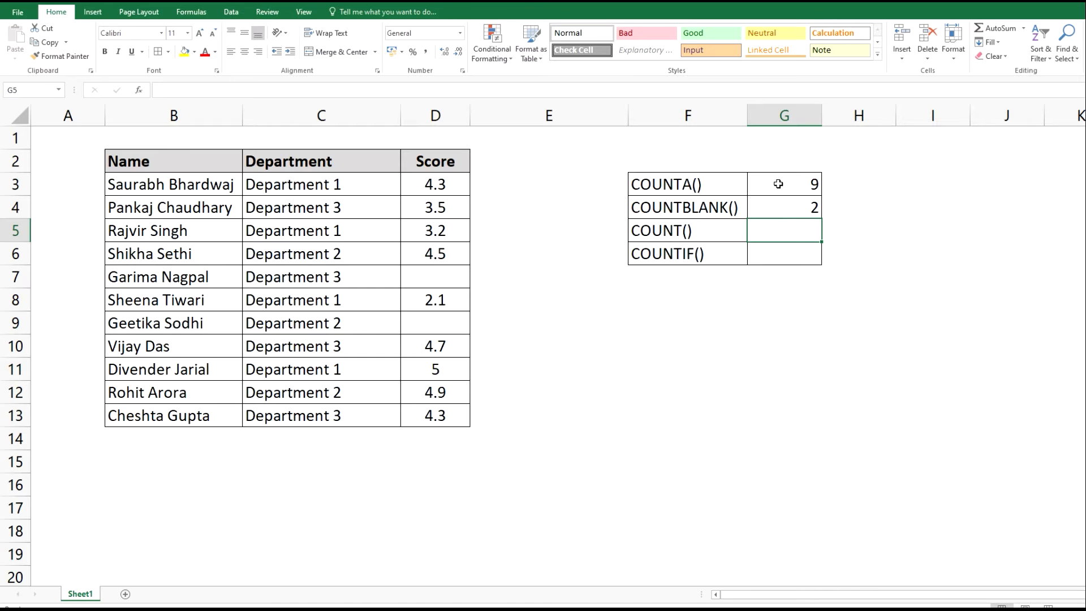
Step: Fill the blank score in cell D7 with 3.5
{"action": "left_click", "coordinate": [456, 281]}
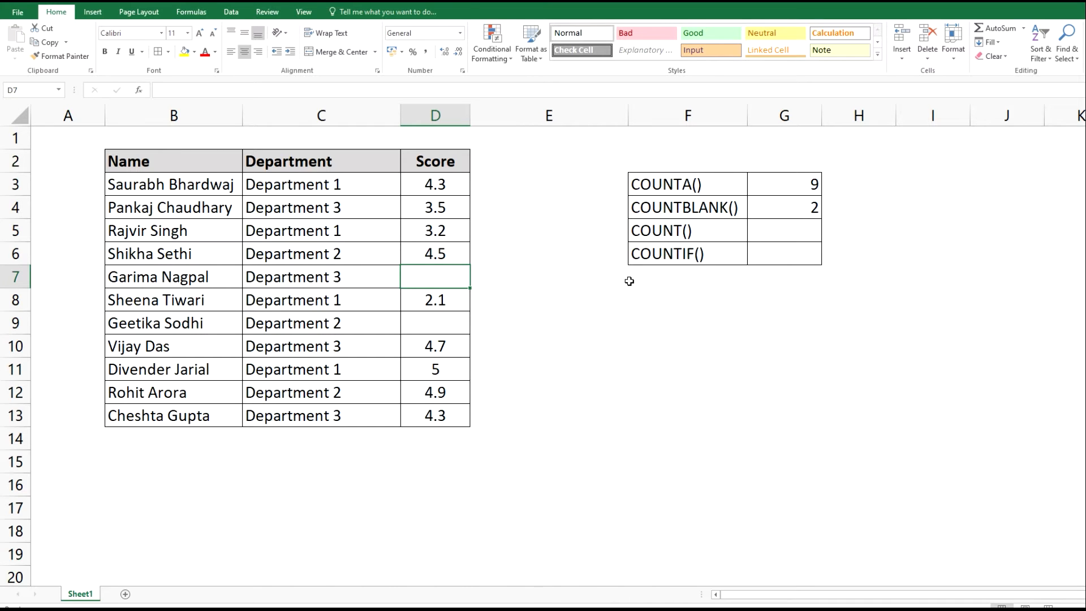
{"action": "type", "text": "3.5"}
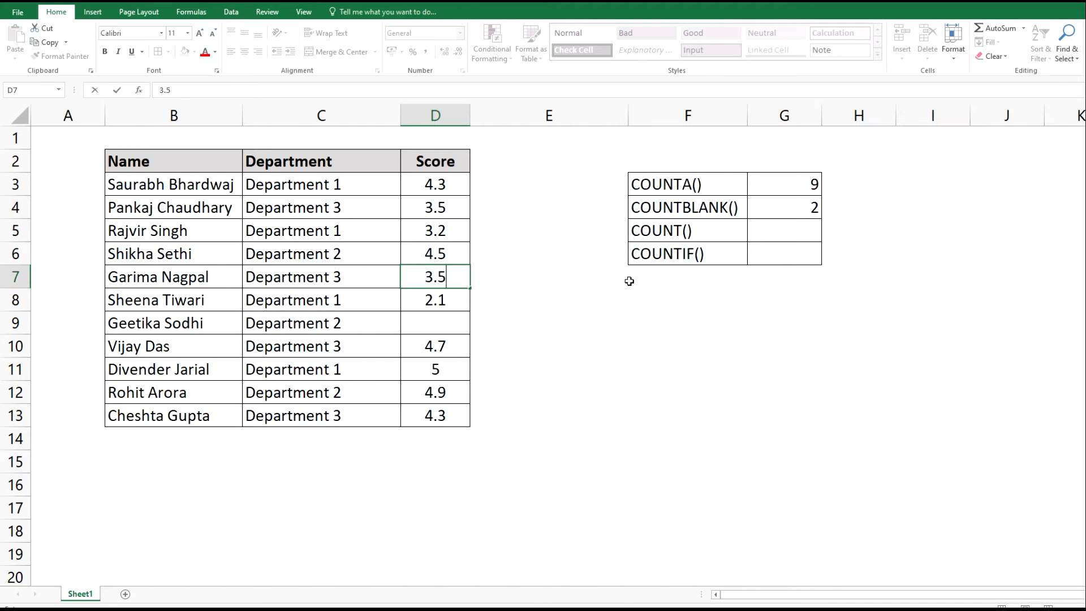
{"action": "key", "text": "Return"}
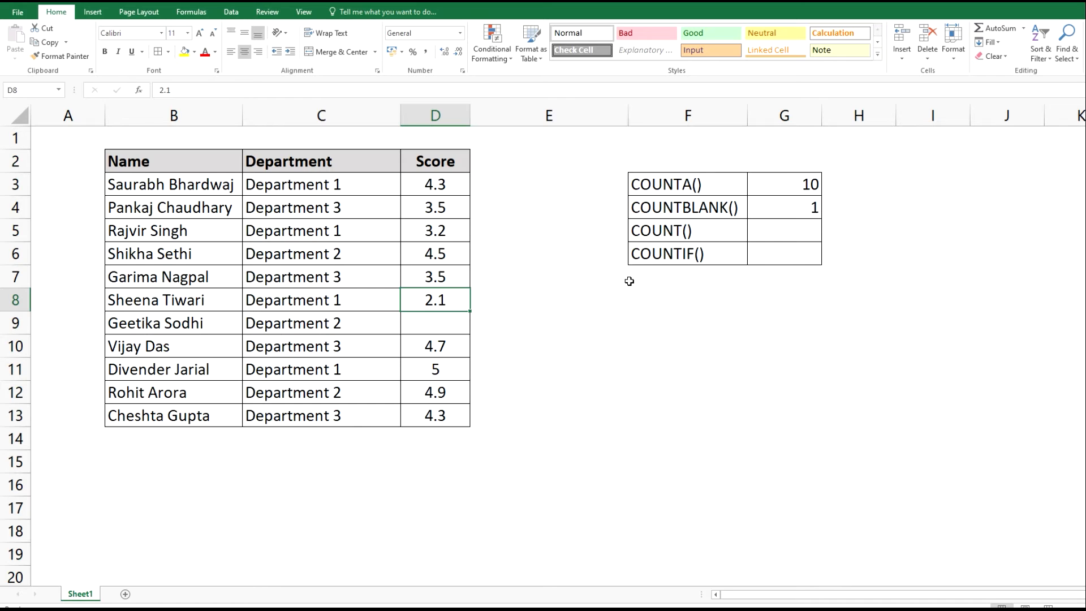
{"action": "left_click", "coordinate": [686, 184]}
{"action": "left_click", "coordinate": [772, 187]}
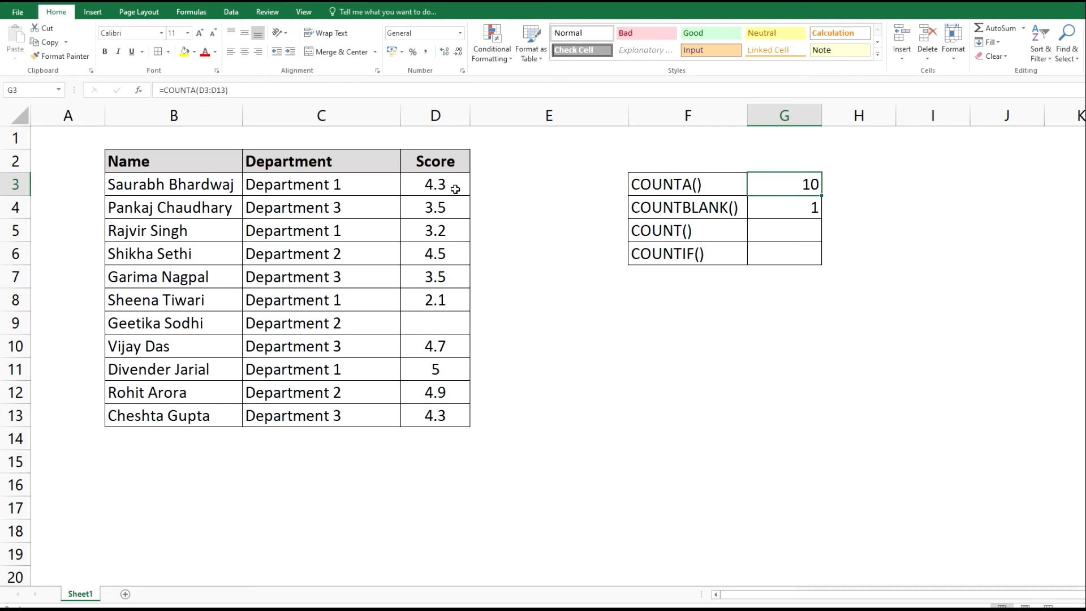
{"action": "left_click_drag", "start_coordinate": [454, 183], "coordinate": [437, 416]}
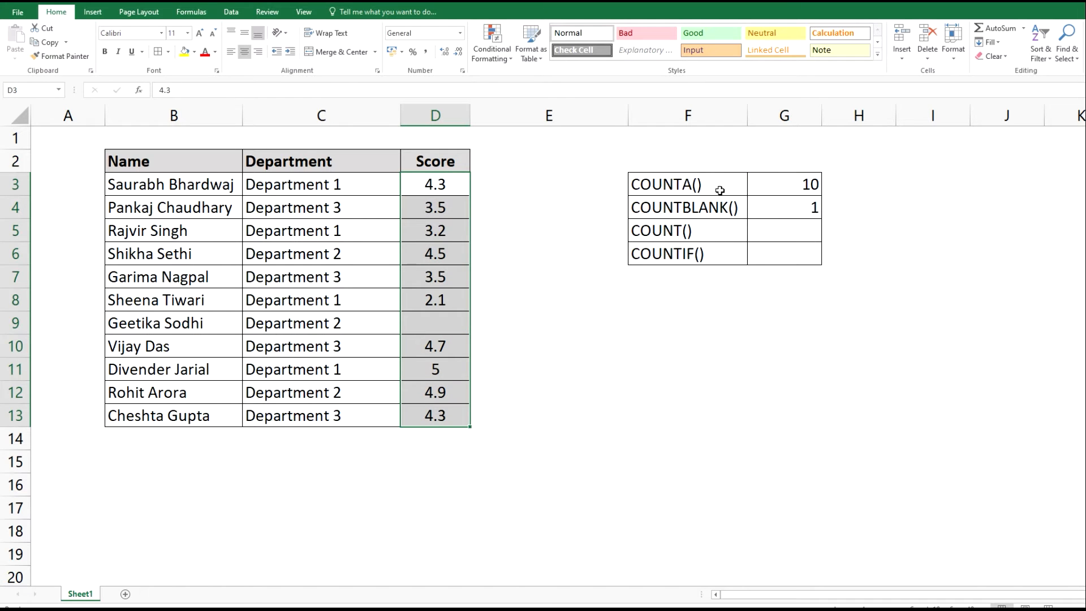
{"action": "left_click_drag", "start_coordinate": [717, 186], "coordinate": [760, 185]}
Step: Fill the remaining blank score in cell D9 with 4.1
{"action": "left_click", "coordinate": [446, 328]}
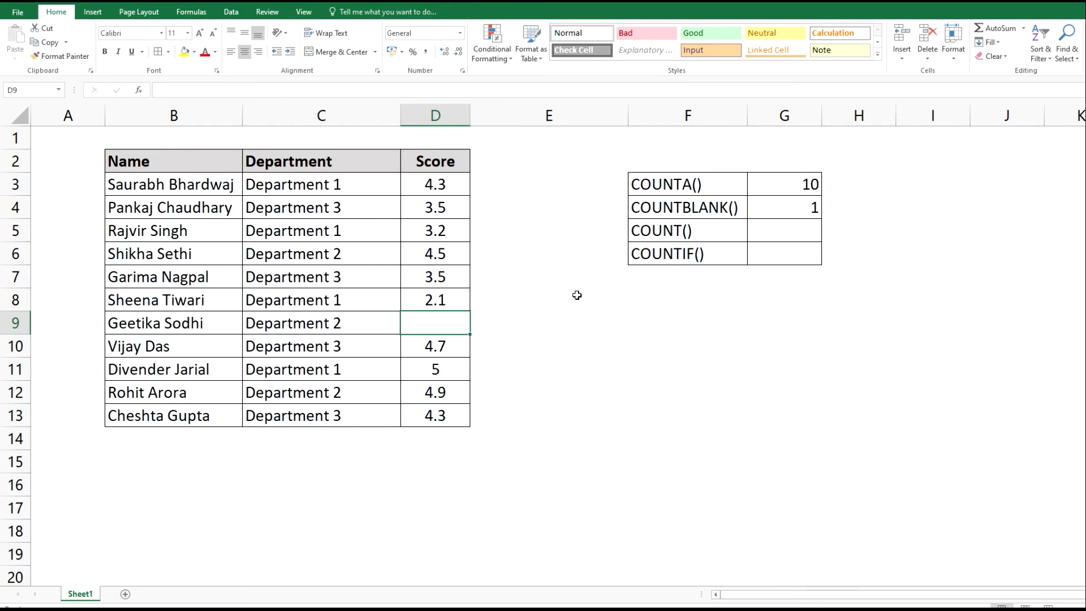
{"action": "type", "text": "4.1"}
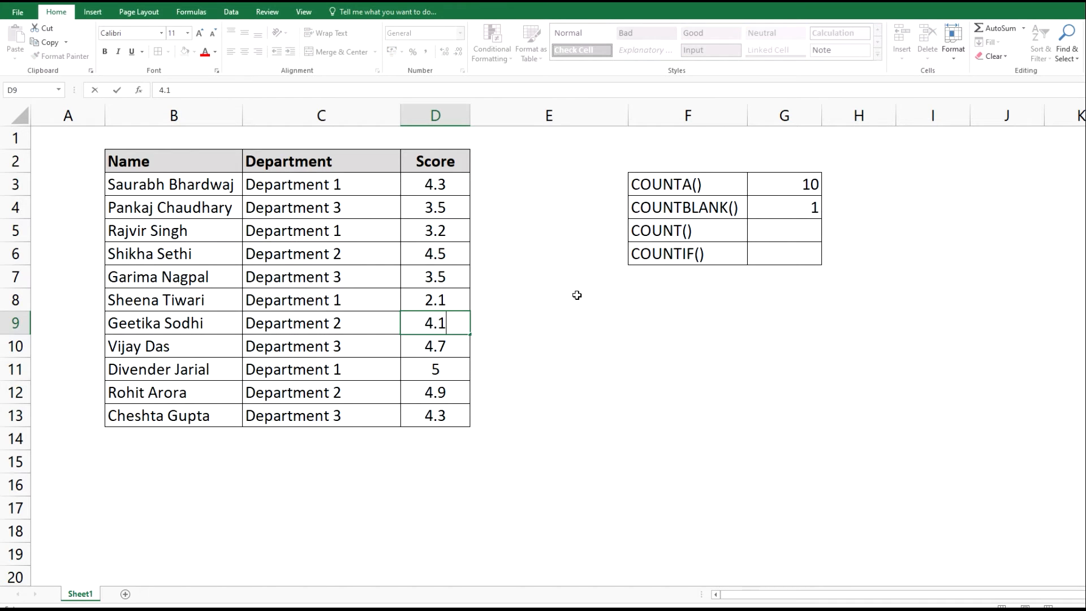
{"action": "key", "text": "Return"}
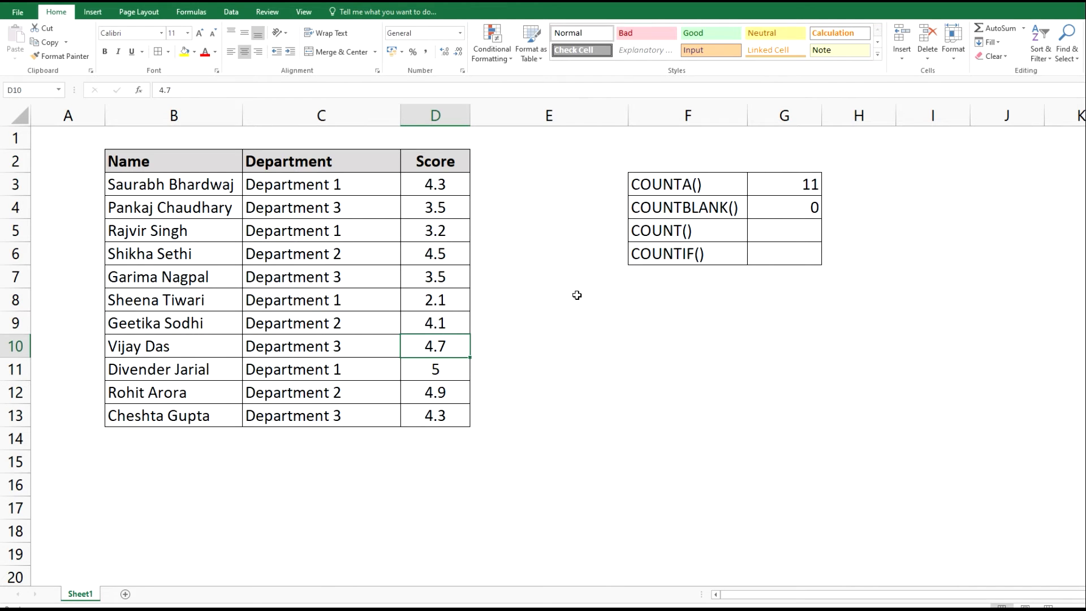
{"action": "key", "text": "Up"}
{"action": "key", "text": "Up"}
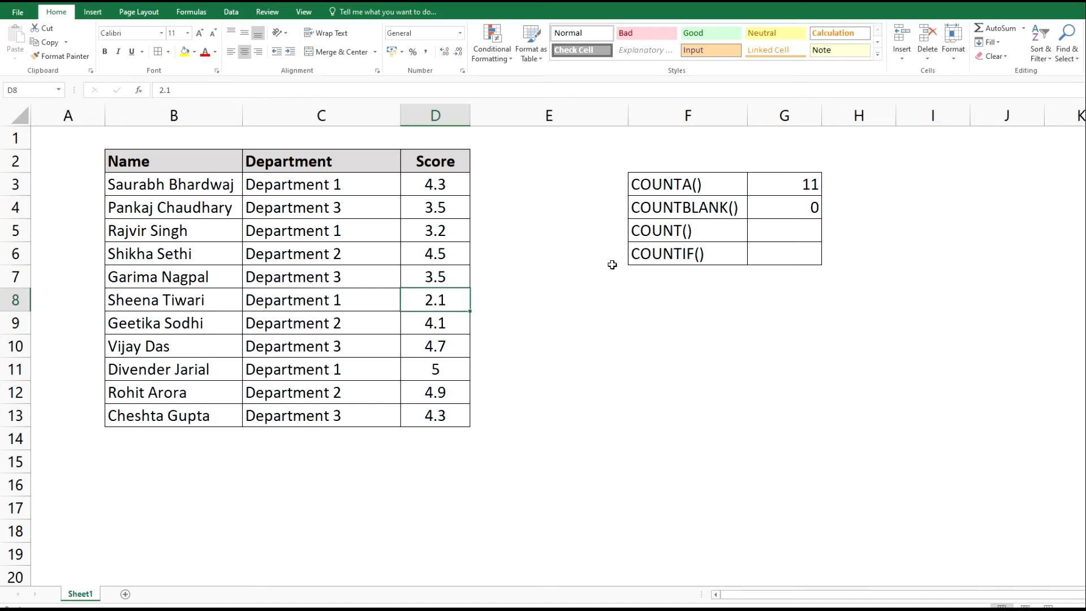
Step: Enter a COUNT formula over the scores D3:D13 in cell G5, beside the COUNT() label
{"action": "left_click", "coordinate": [644, 234]}
{"action": "key", "text": "Right"}
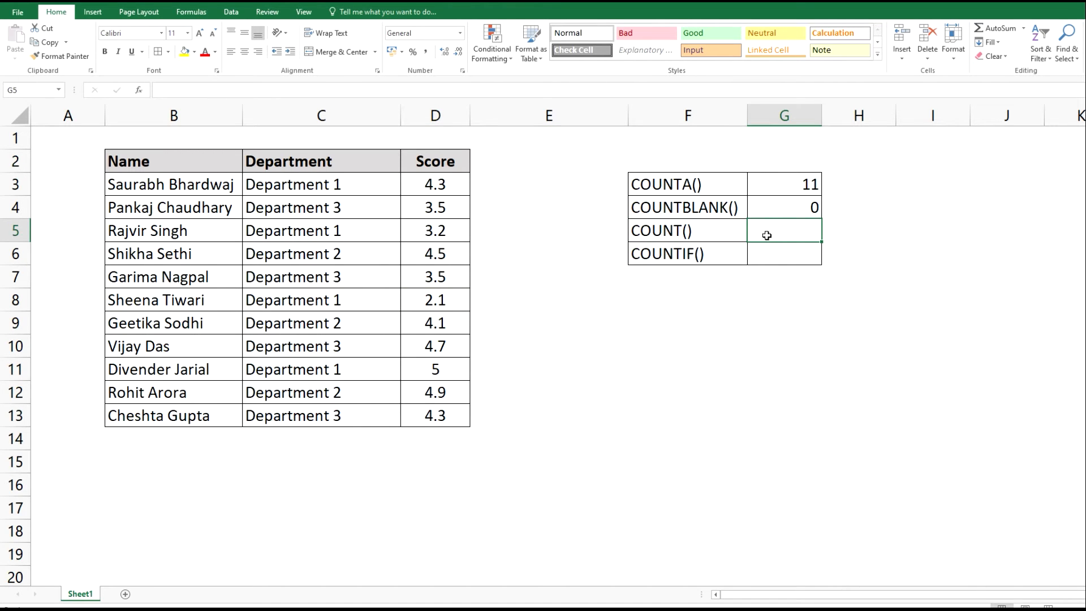
{"action": "type", "text": "="}
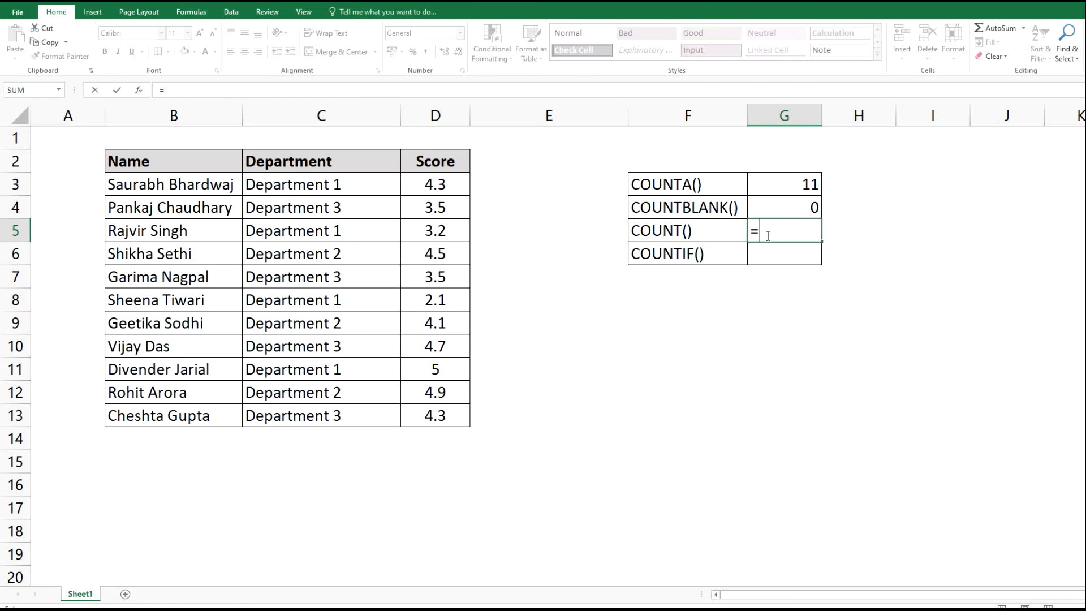
{"action": "type", "text": "count("}
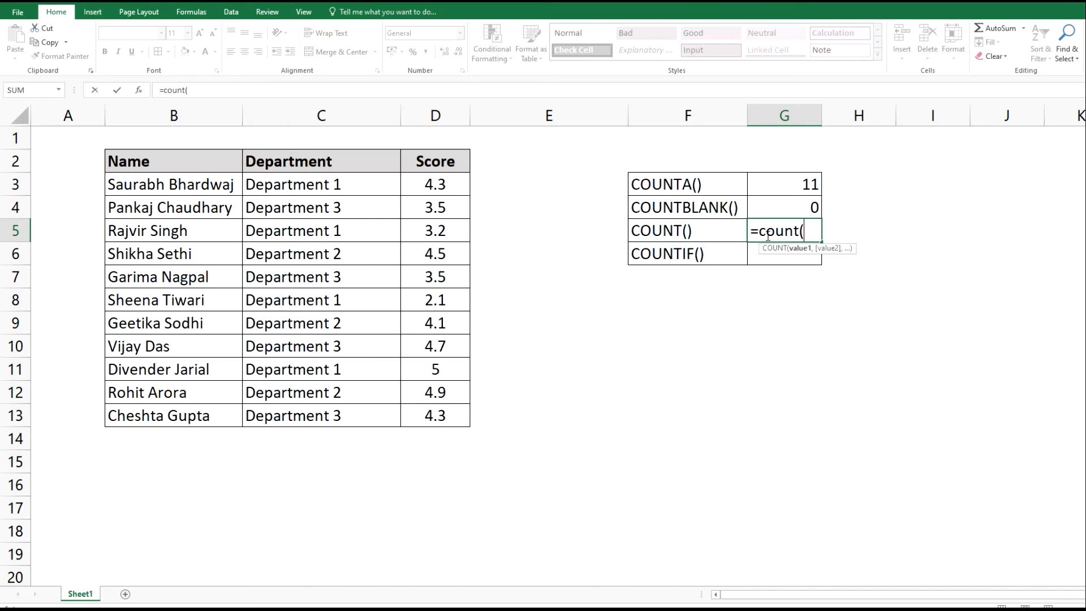
{"action": "left_click_drag", "start_coordinate": [451, 181], "coordinate": [436, 412]}
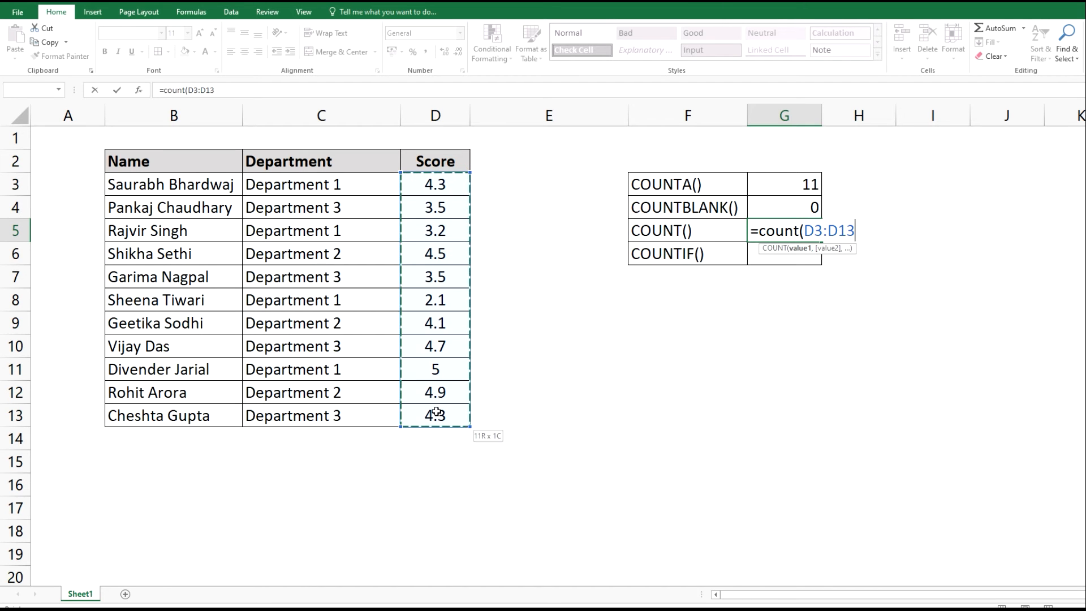
{"action": "type", "text": ")"}
{"action": "key", "text": "Return"}
{"action": "key", "text": "Up"}
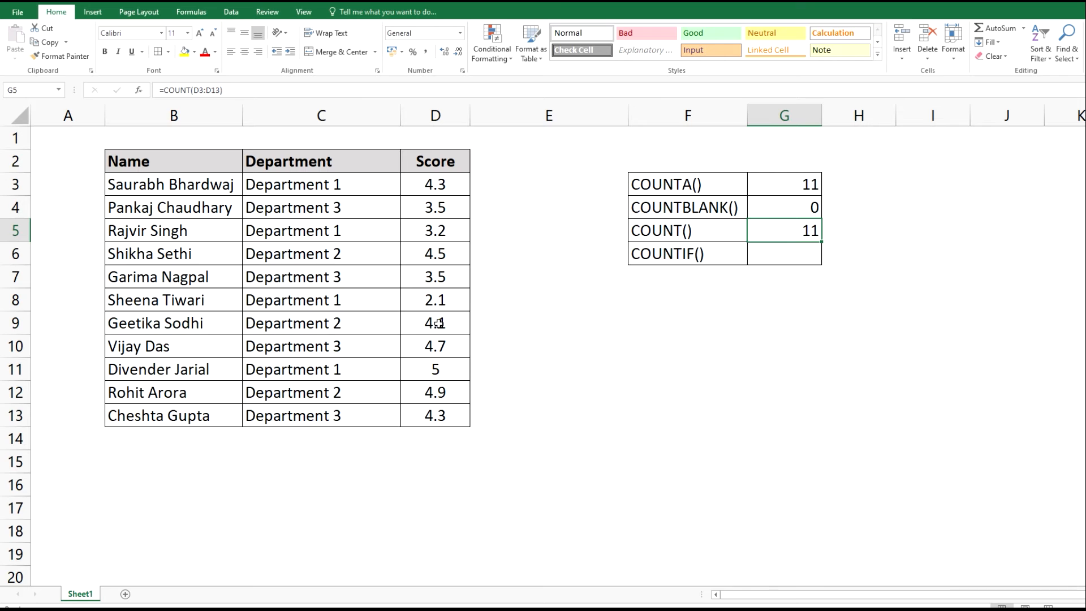
Step: Replace the numeric score in cell D6 with the text X
{"action": "left_click", "coordinate": [448, 258]}
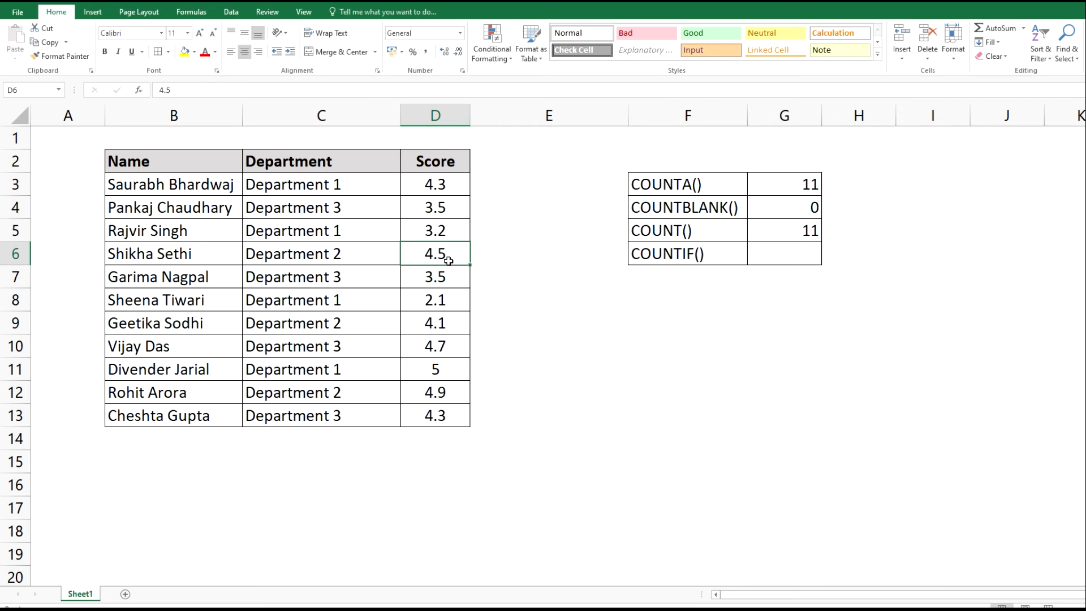
{"action": "type", "text": "X"}
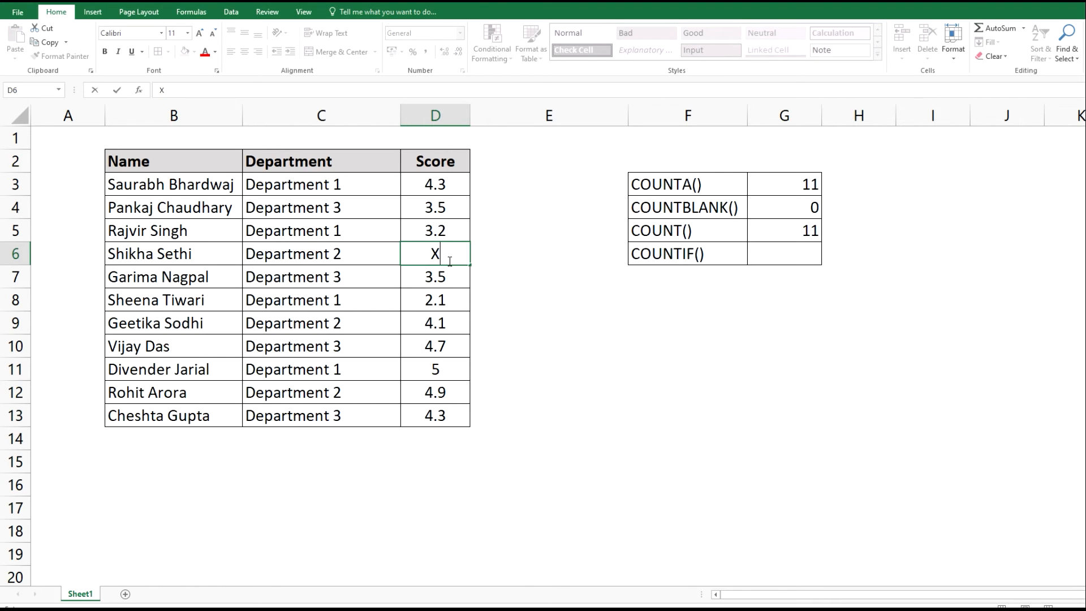
{"action": "key", "text": "Return"}
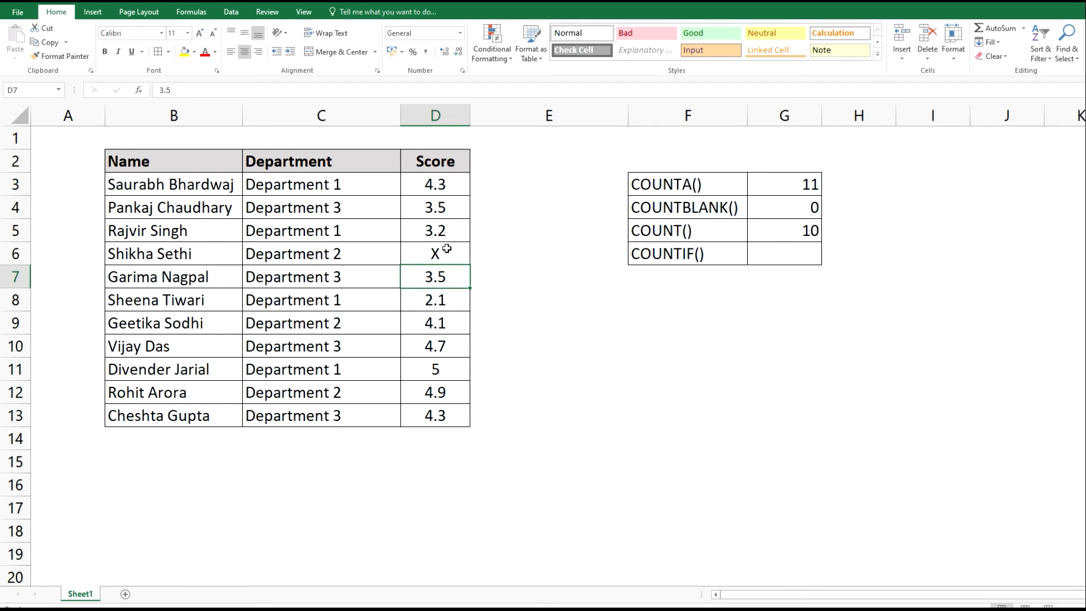
Step: Set the score in cell D6 to the number 4
{"action": "left_click", "coordinate": [447, 248]}
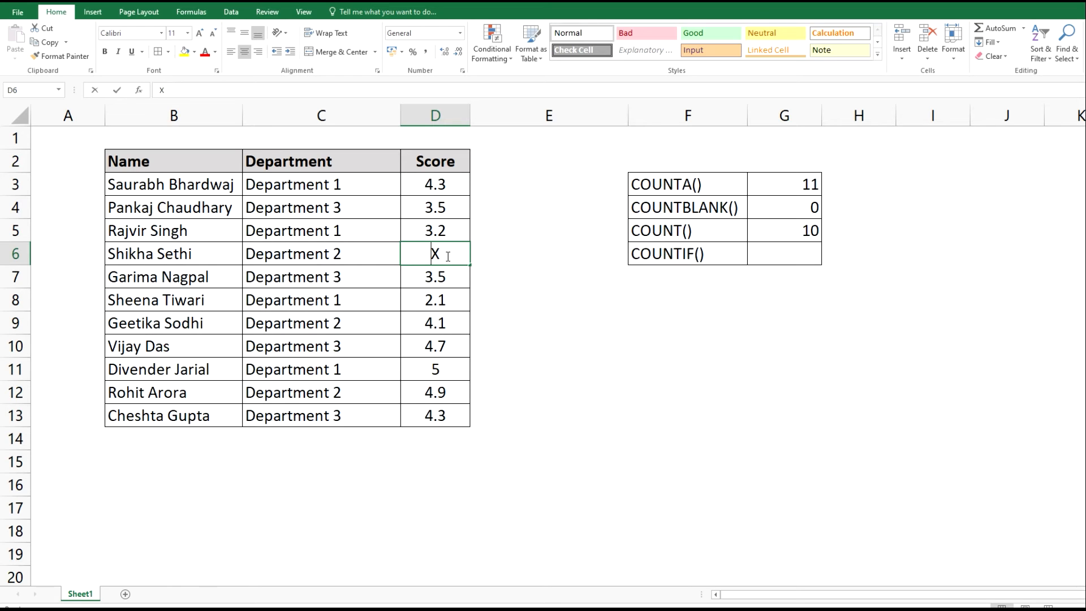
{"action": "type", "text": "4"}
{"action": "key", "text": "Escape"}
{"action": "type", "text": "4"}
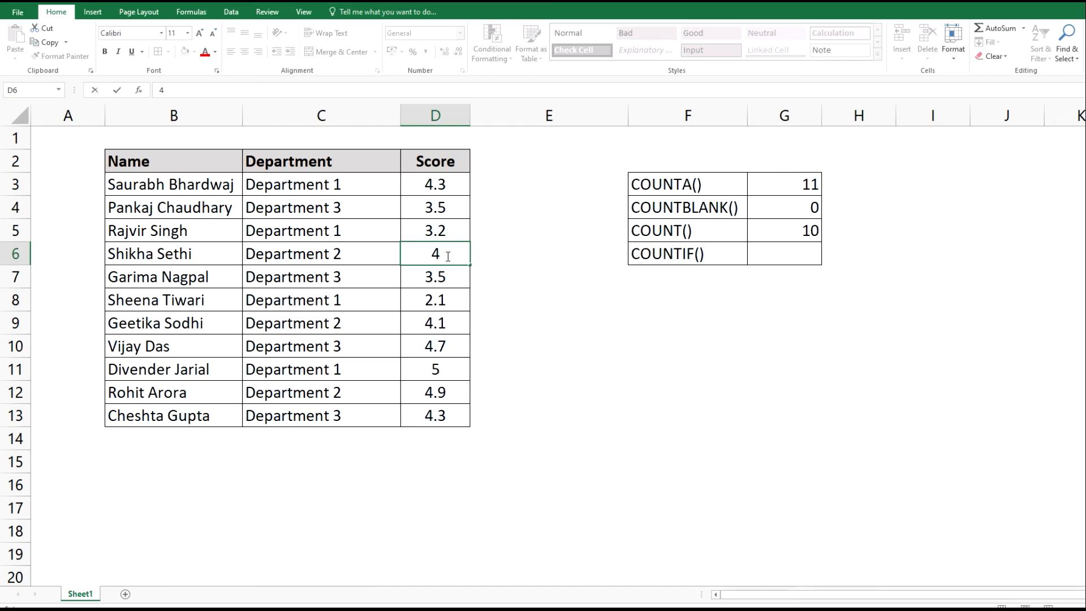
{"action": "key", "text": "Return"}
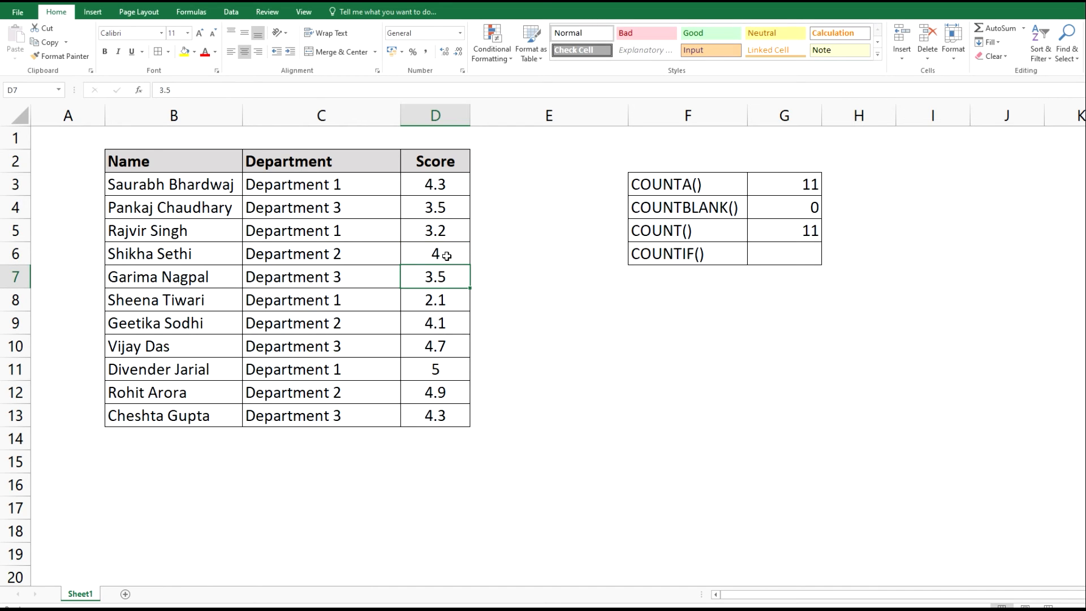
{"action": "left_click", "coordinate": [446, 256]}
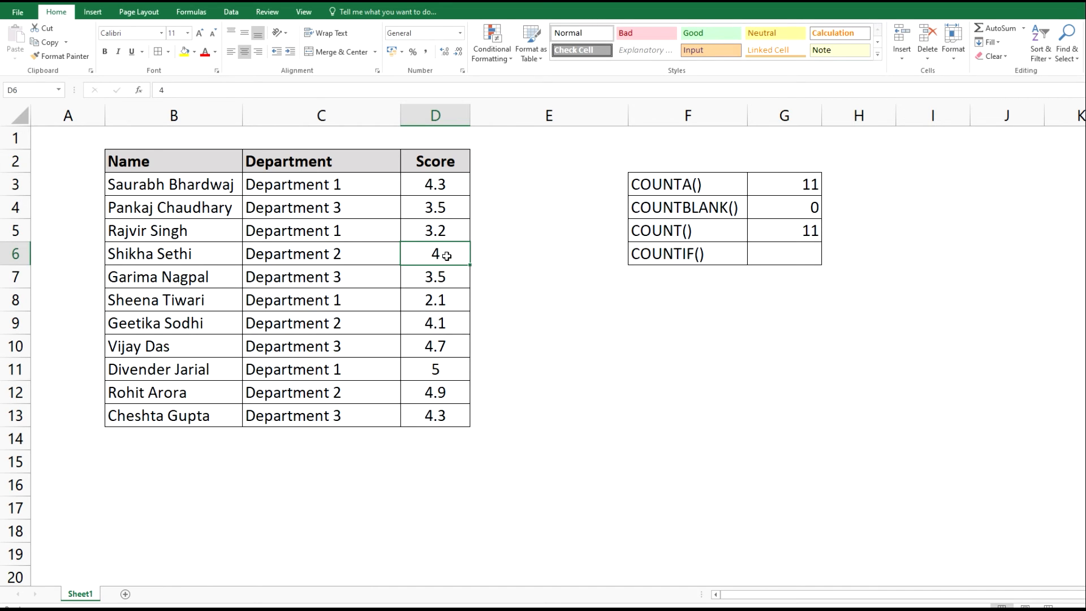
{"action": "left_click", "coordinate": [730, 232]}
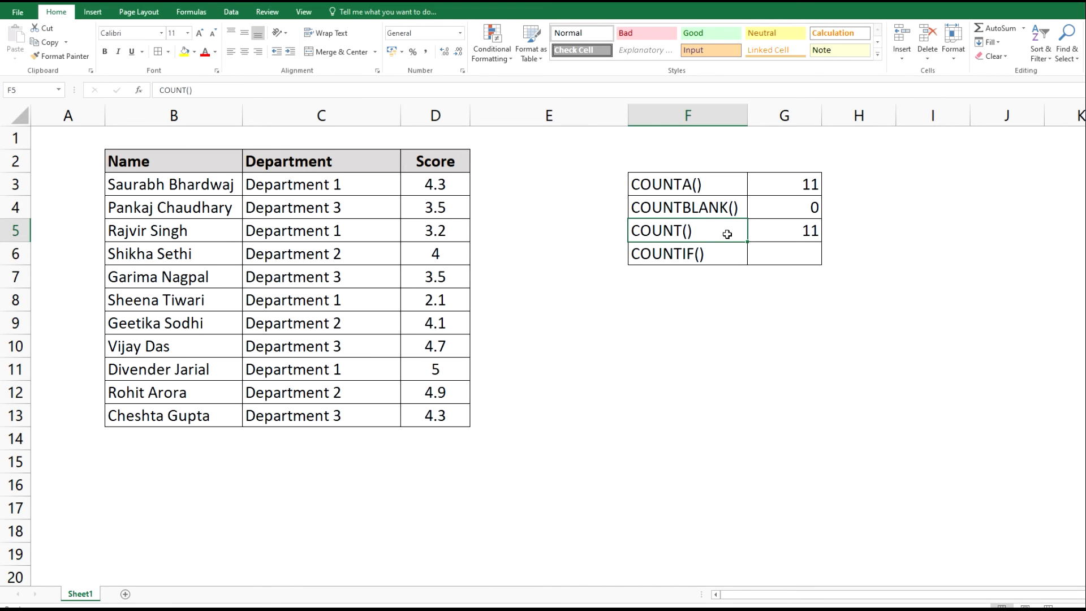
{"action": "left_click", "coordinate": [654, 294]}
{"action": "left_click", "coordinate": [684, 252]}
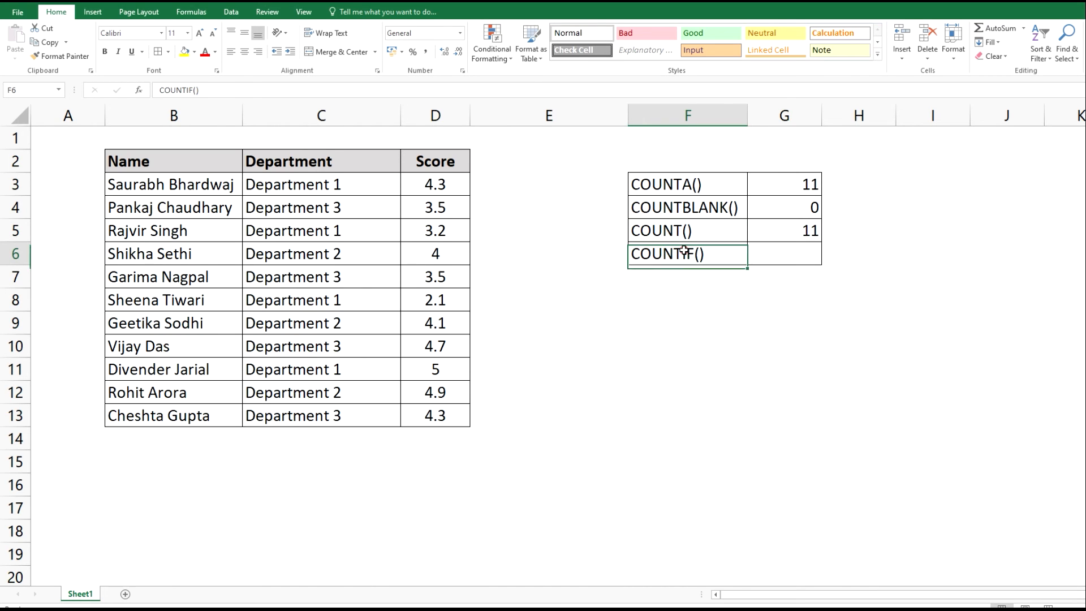
{"action": "left_click", "coordinate": [759, 254]}
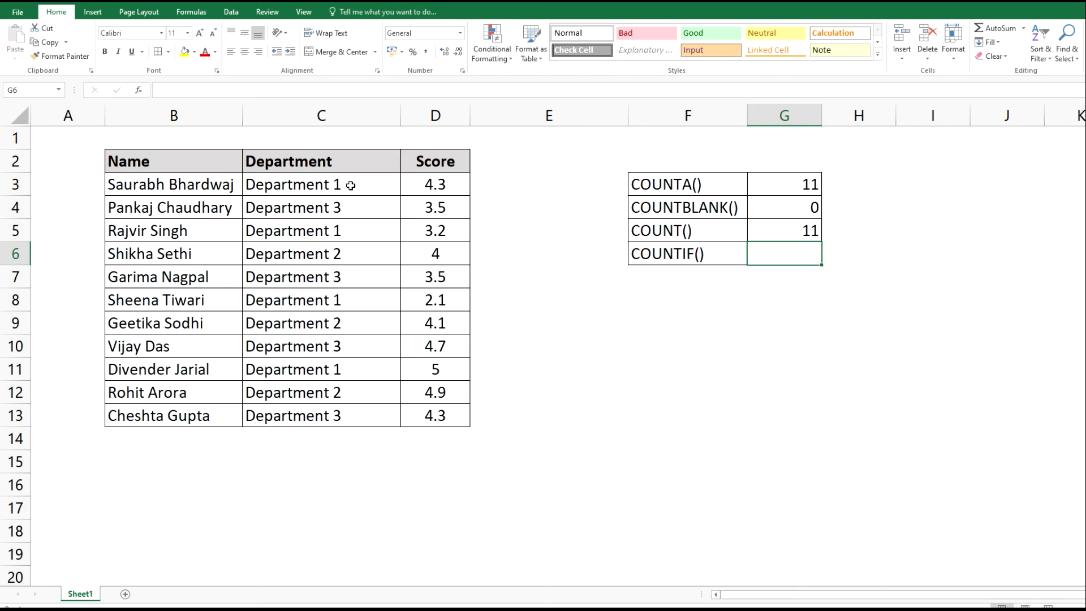
{"action": "left_click", "coordinate": [354, 205]}
Step: Enter a COUNTIF formula in cell G6 over the absolute department range $C$3:$C$13, with cell C4 as the criterion
{"action": "left_click", "coordinate": [782, 252]}
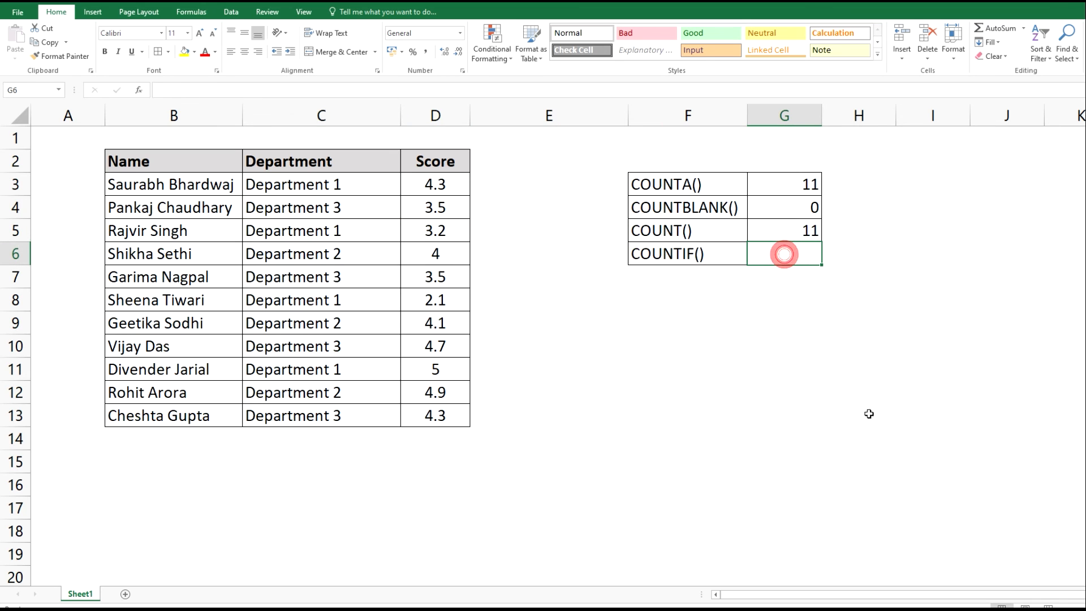
{"action": "type", "text": "="}
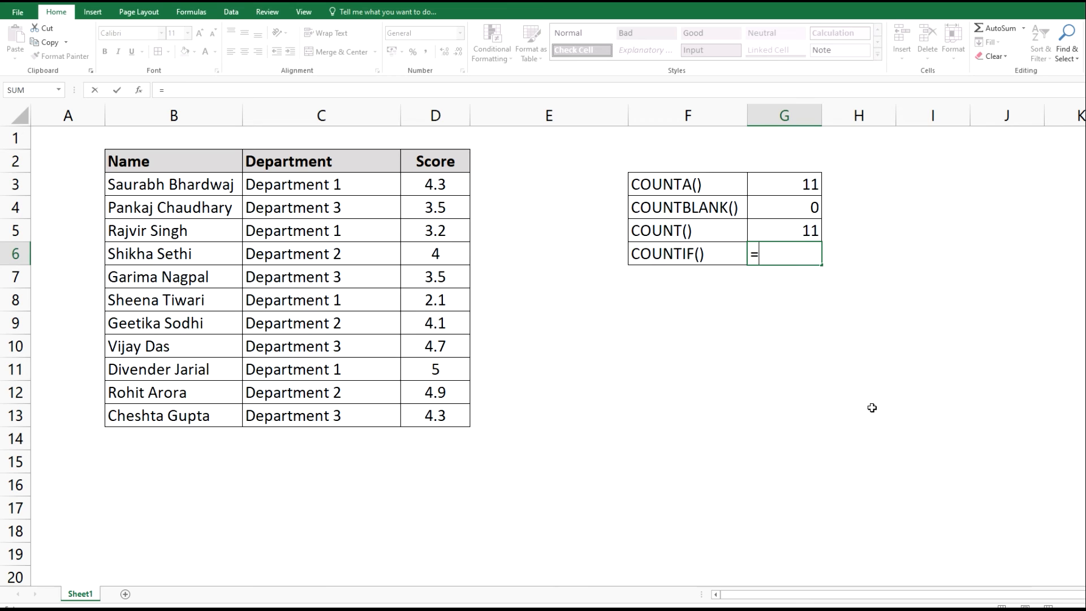
{"action": "type", "text": "countif"}
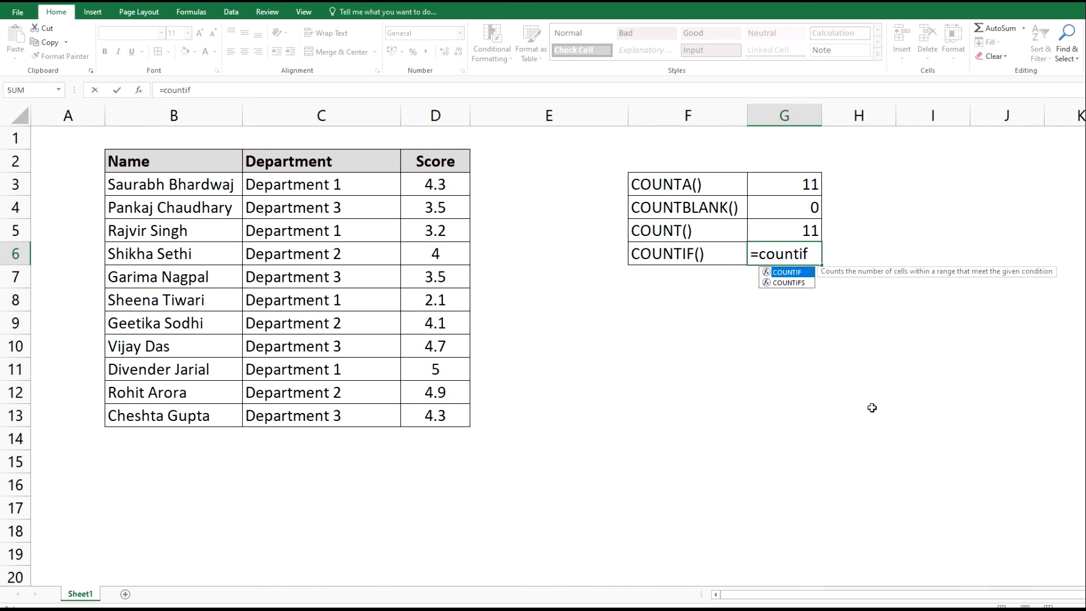
{"action": "type", "text": "("}
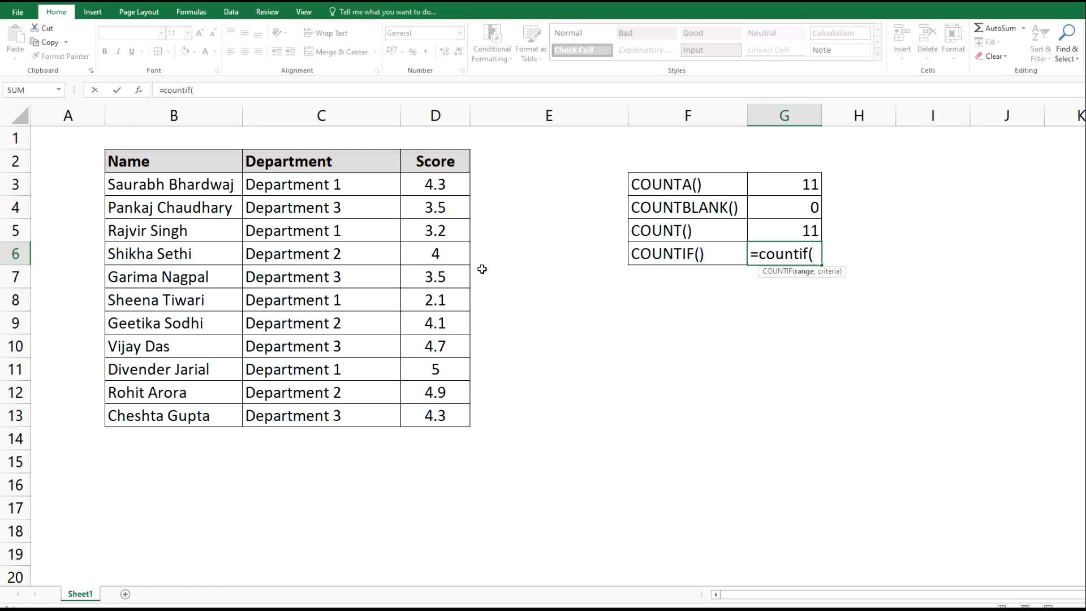
{"action": "left_click_drag", "start_coordinate": [376, 184], "coordinate": [358, 413]}
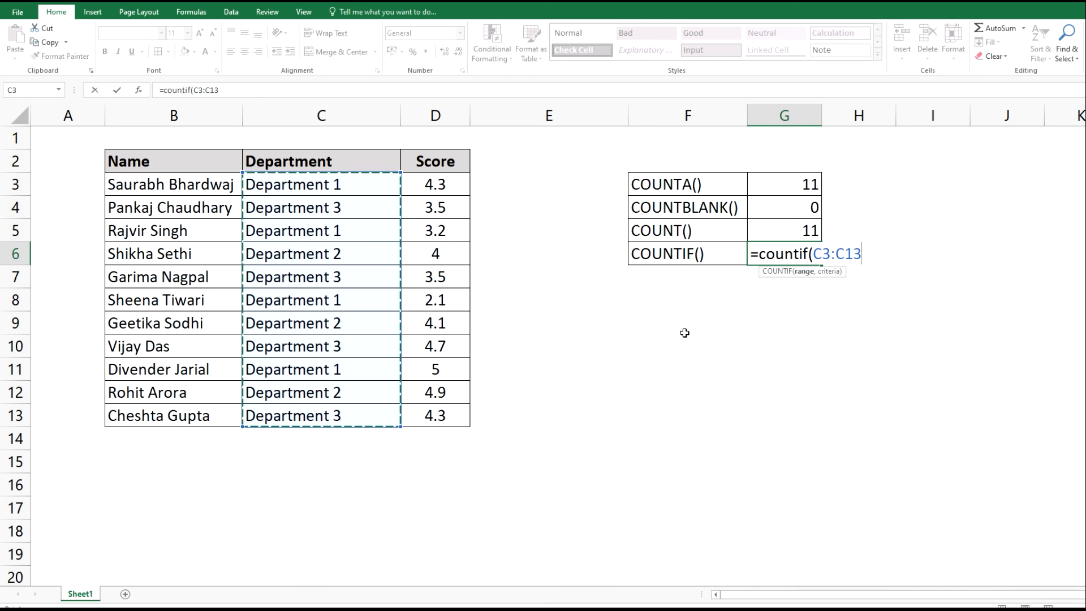
{"action": "key", "text": "F4"}
{"action": "type", "text": ","}
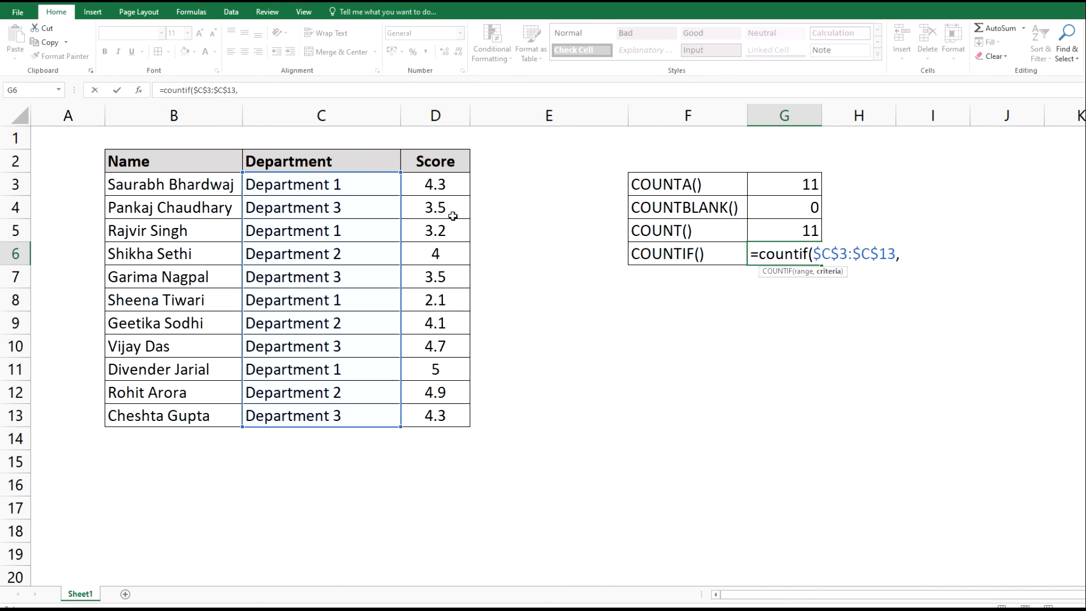
{"action": "left_click", "coordinate": [384, 206]}
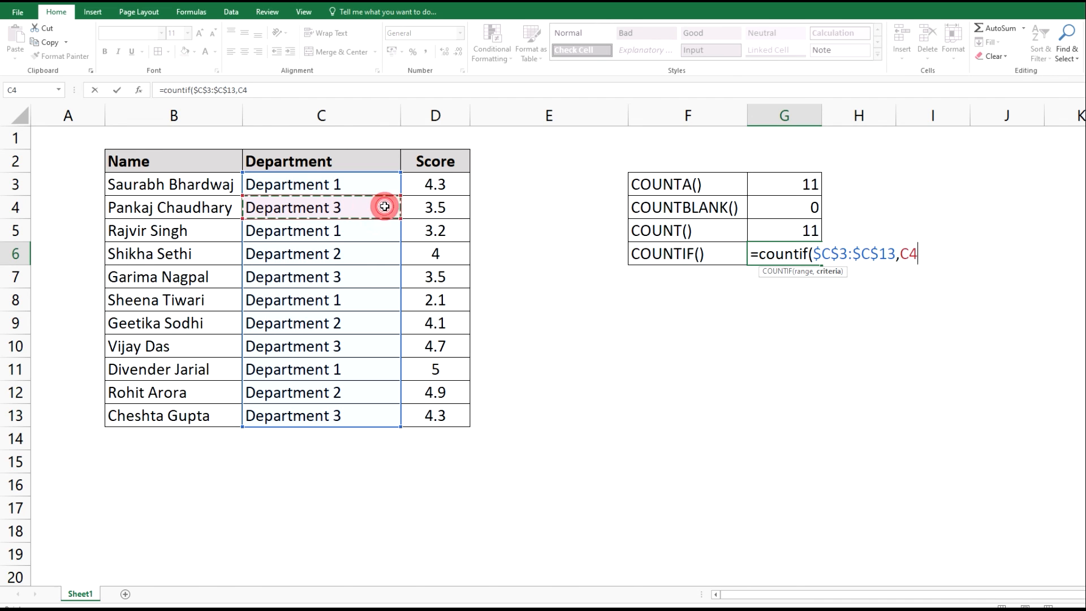
{"action": "type", "text": ")"}
{"action": "key", "text": "Return"}
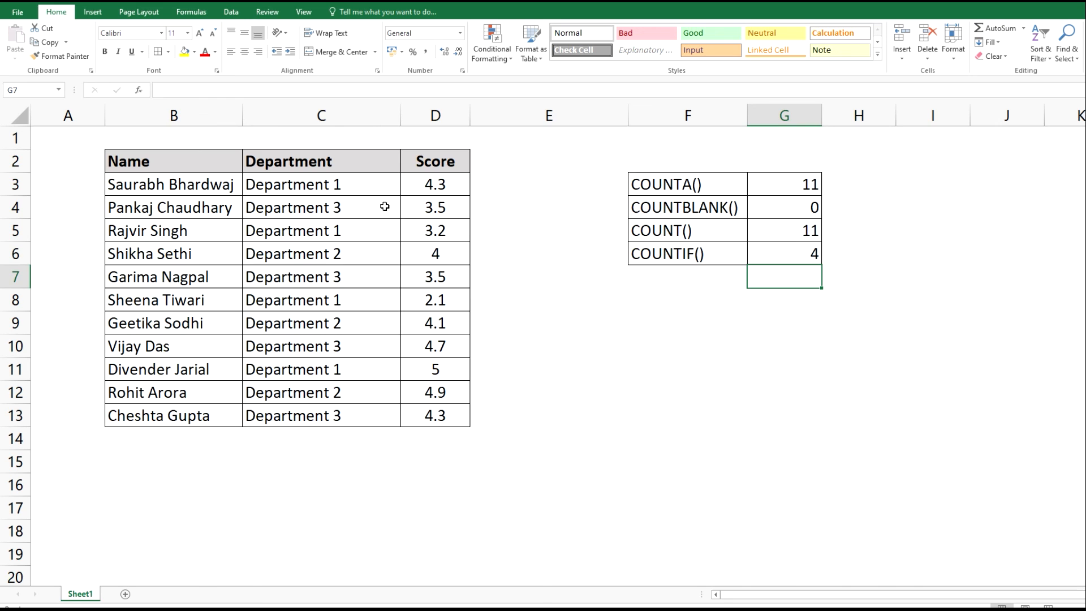
Step: Change the criterion of the COUNTIF formula in cell G6 to cell C6, which holds Department 2
{"action": "key", "text": "Up"}
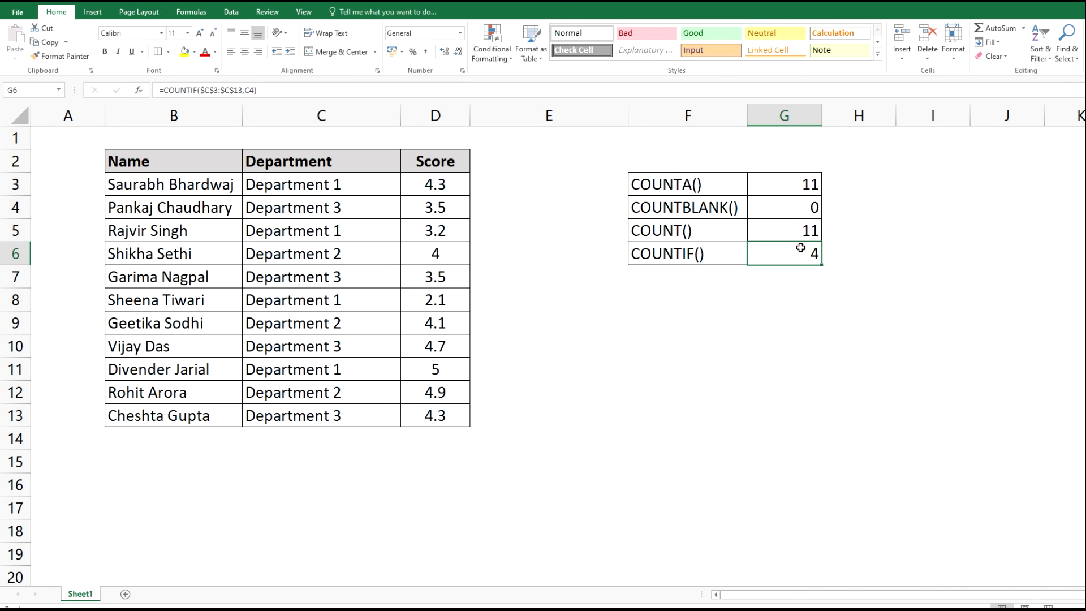
{"action": "double_click", "coordinate": [800, 248]}
{"action": "left_click", "coordinate": [922, 254]}
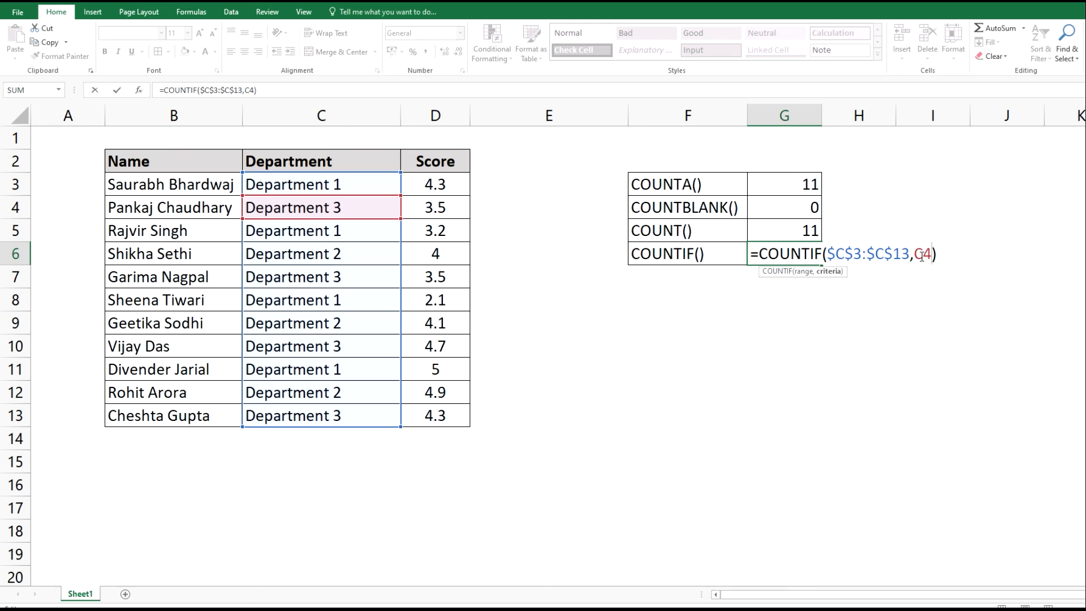
{"action": "key", "text": "BackSpace"}
{"action": "key", "text": "BackSpace"}
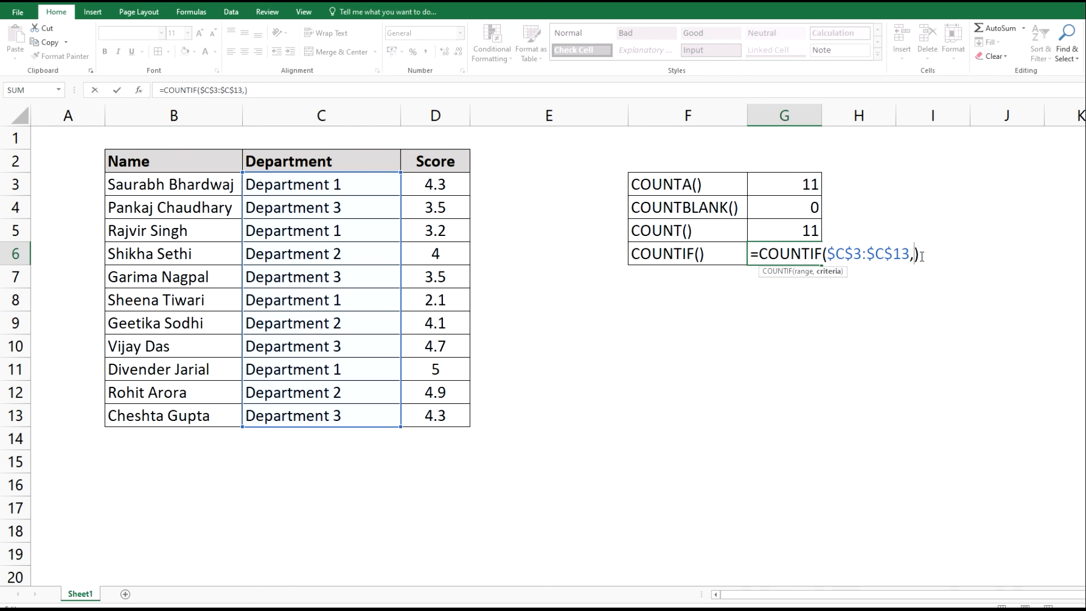
{"action": "left_click", "coordinate": [386, 255]}
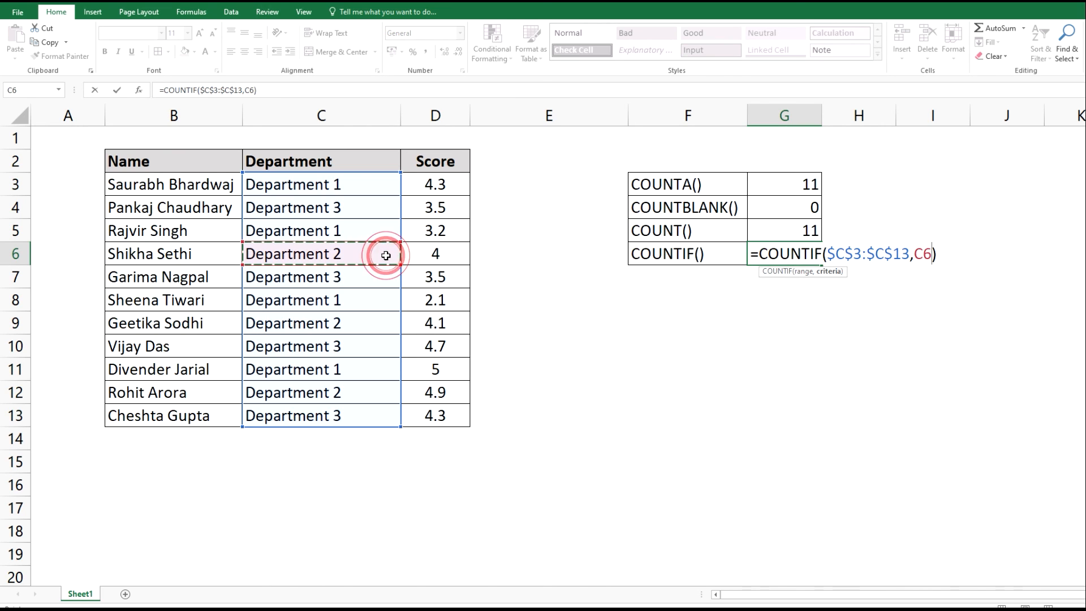
{"action": "key", "text": "Return"}
{"action": "key", "text": "Up"}
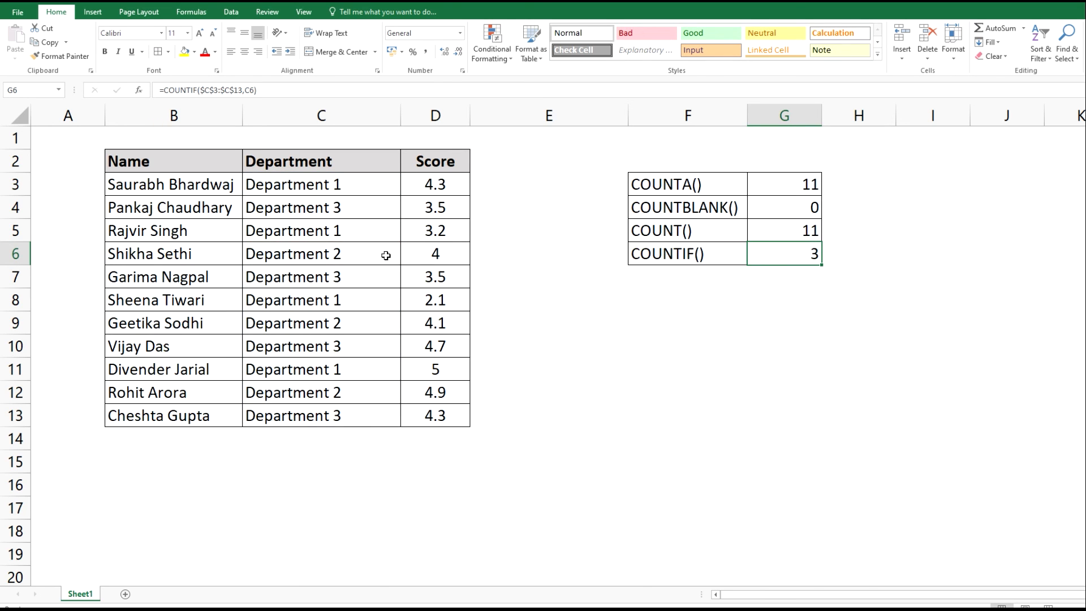
{"action": "left_click", "coordinate": [654, 295]}
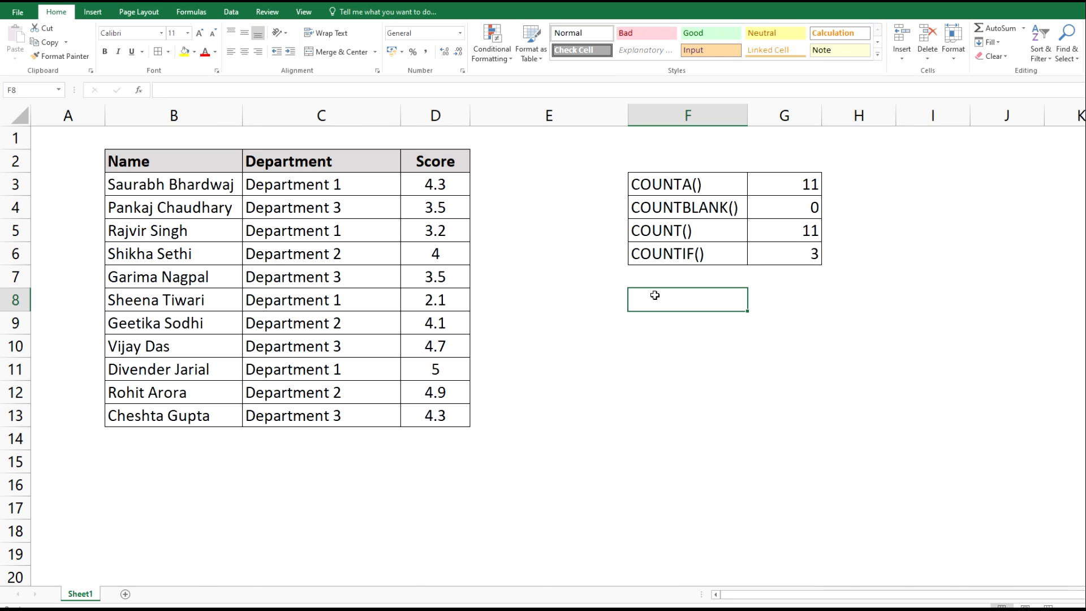